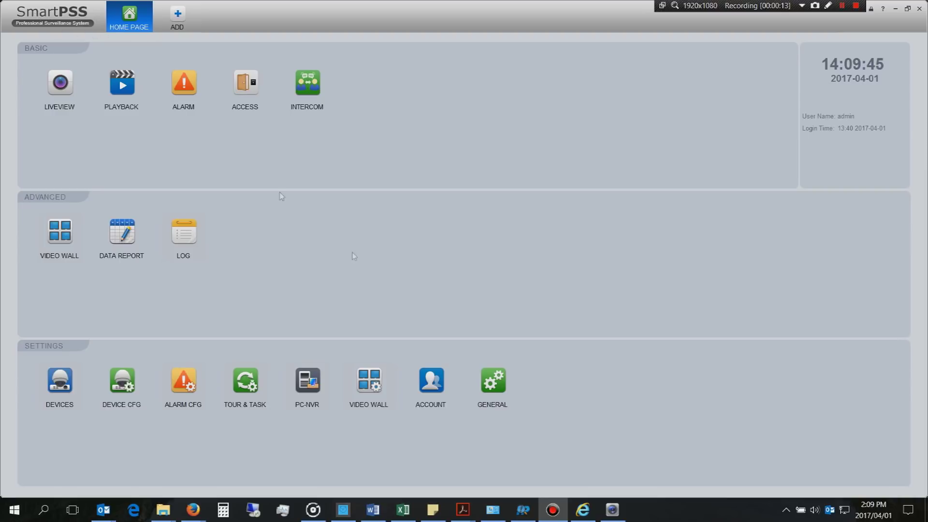
- Switch to the NVR's web page in Internet Explorer and examine the IP addresses in its list of detected remote cameras
click(592, 518)
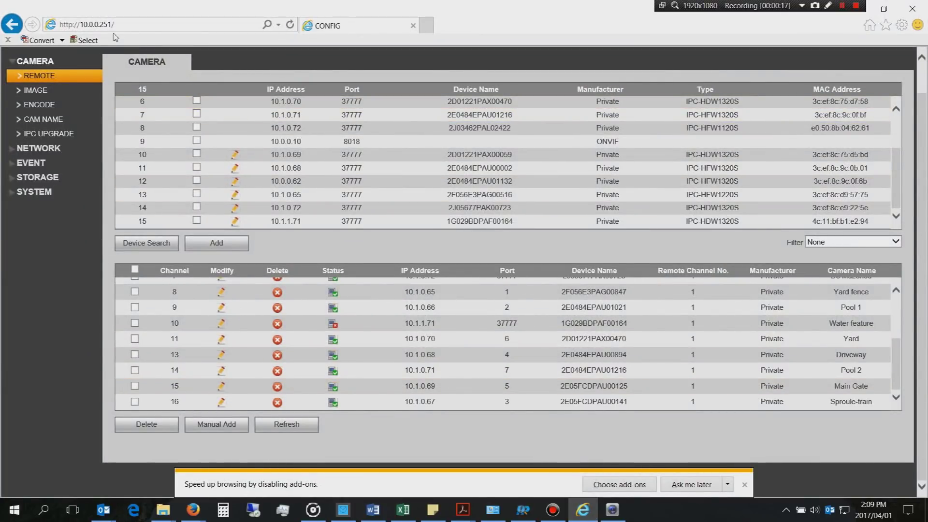
scroll(198, 107, up, 5)
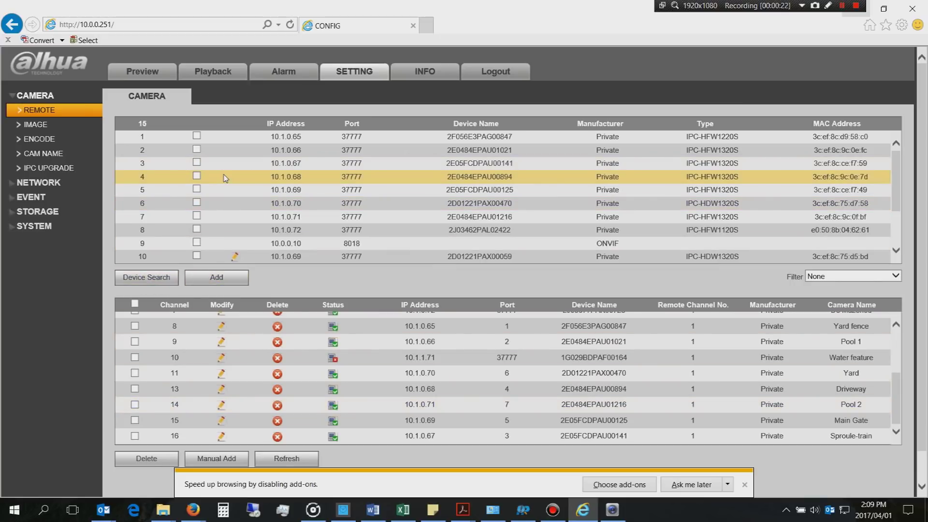
scroll(221, 176, down, 1)
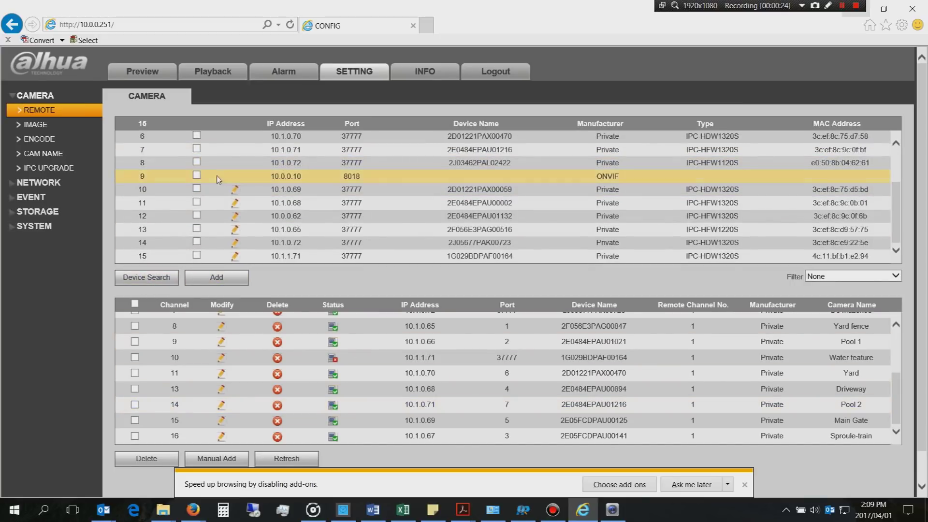
scroll(222, 200, up, 1)
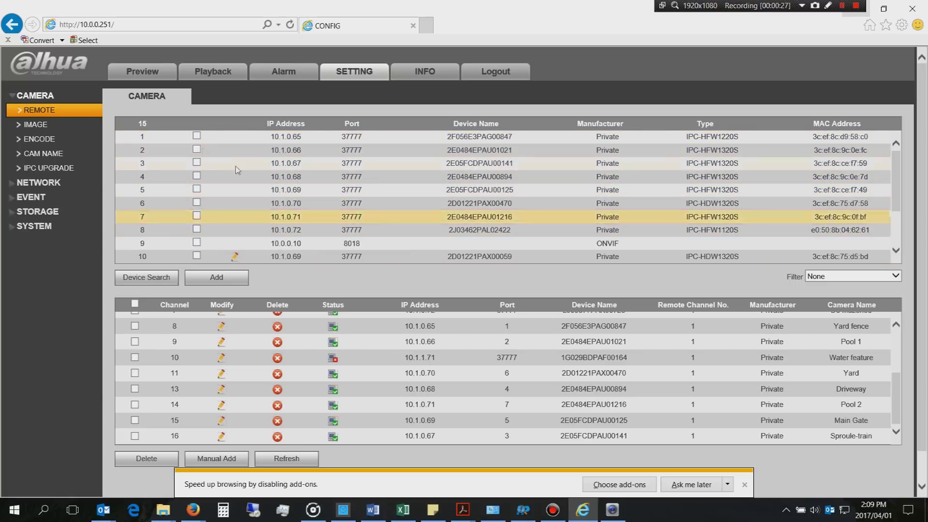
scroll(224, 145, down, 3)
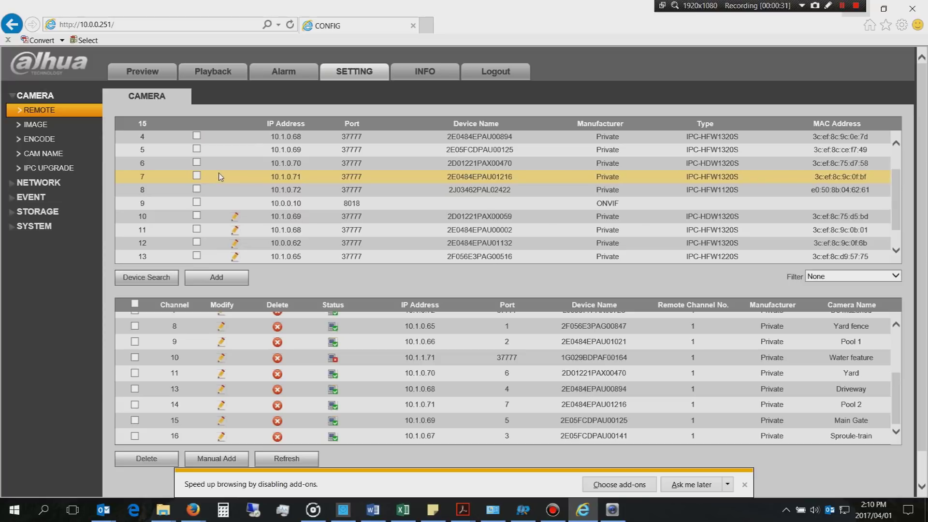
scroll(220, 175, down, 2)
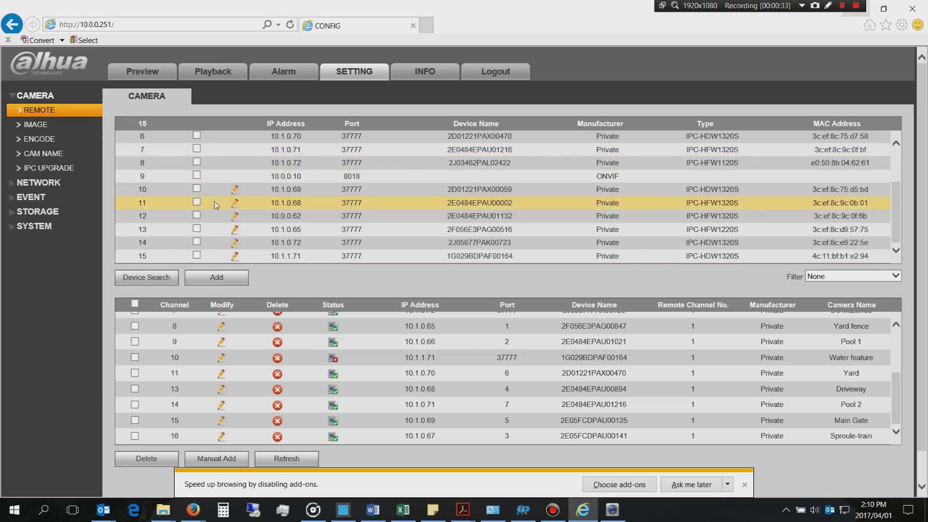
scroll(198, 203, up, 5)
click(197, 136)
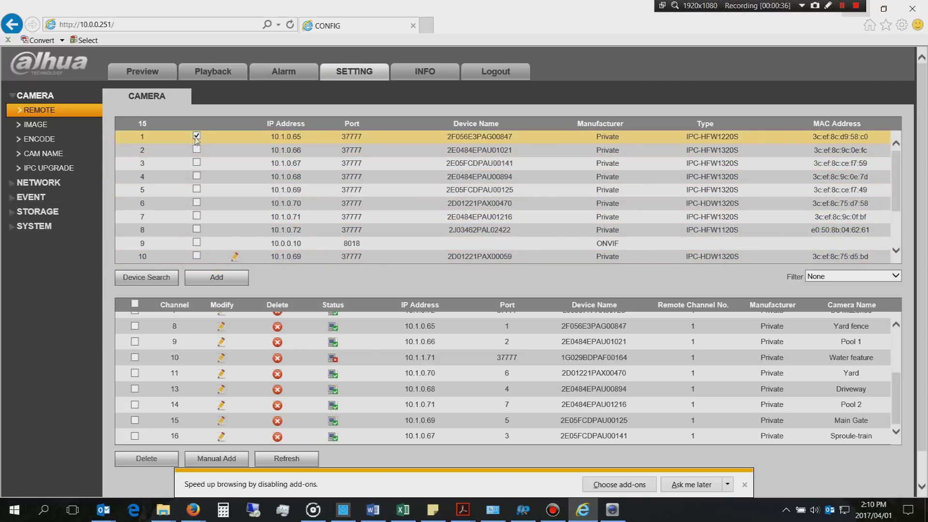
click(196, 136)
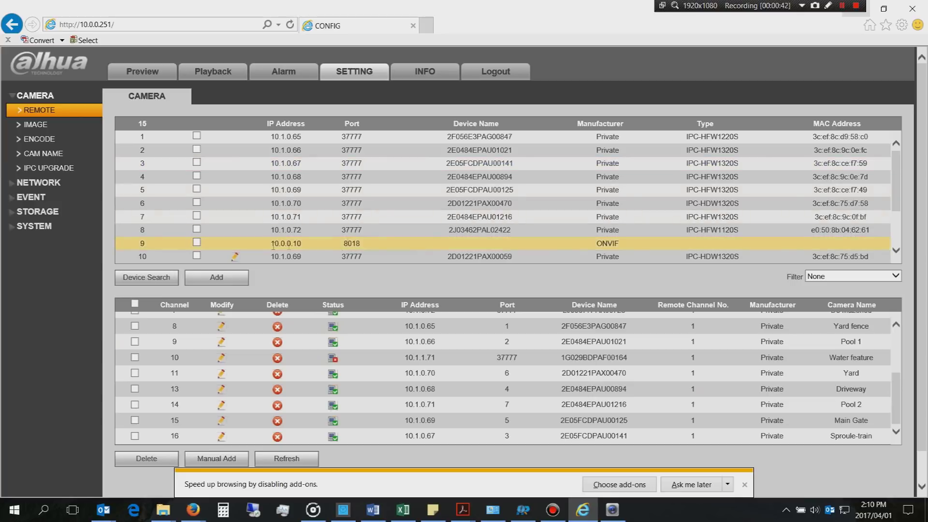
scroll(215, 239, down, 2)
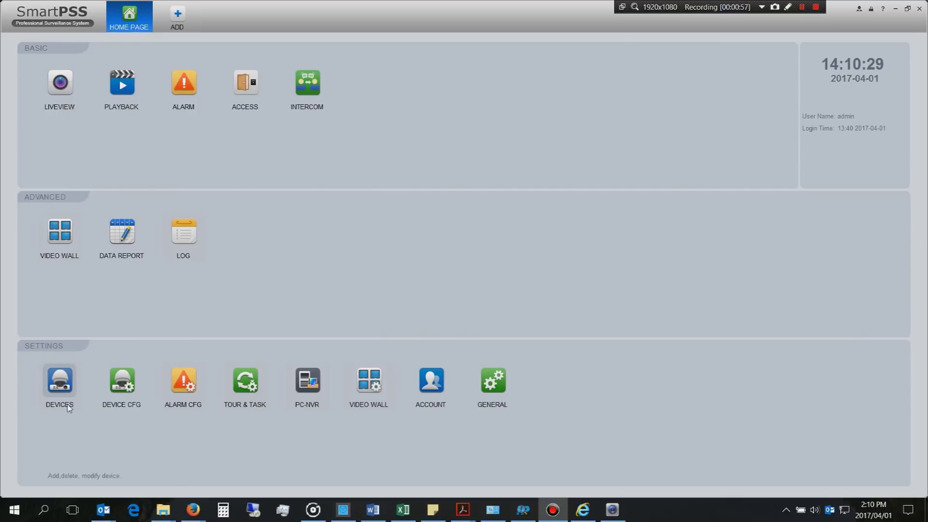
- Switch to SmartPSS, search for remote devices in the Sproule NVR's device configuration, and examine the list of found cameras
click(59, 385)
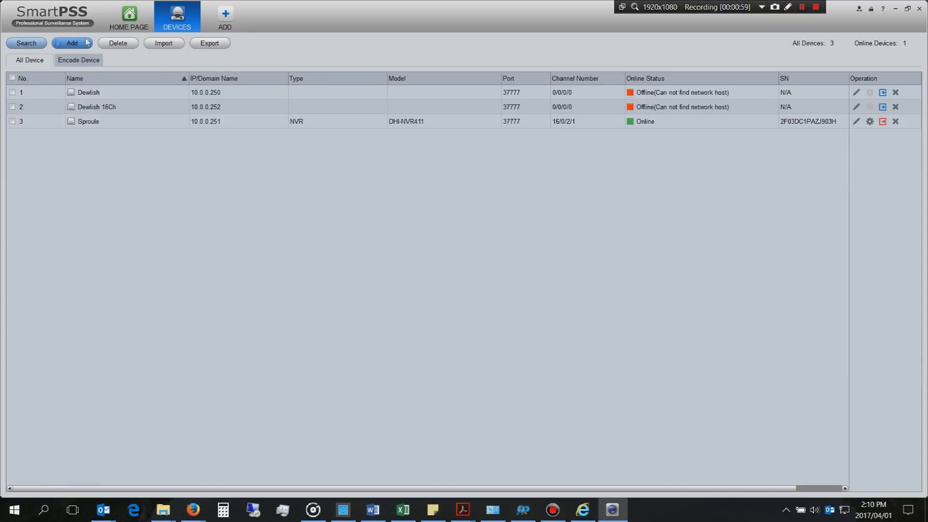
click(120, 28)
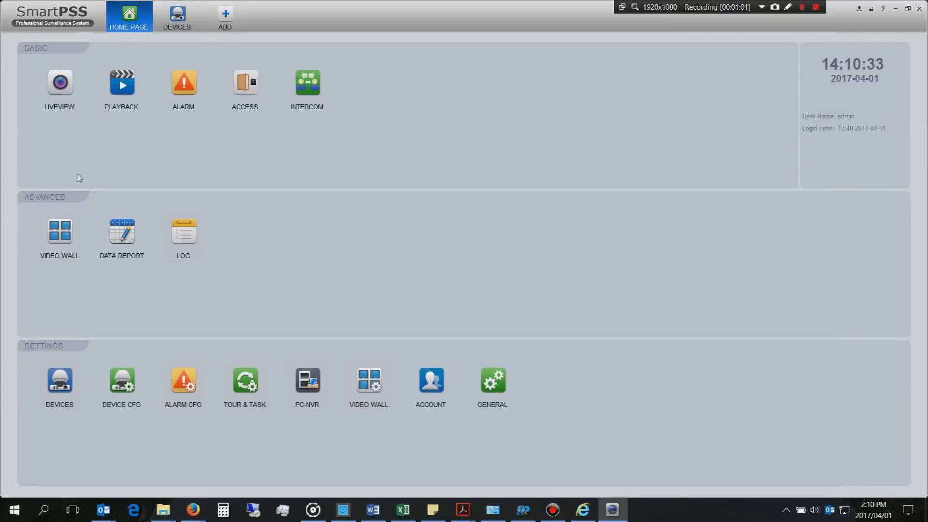
click(126, 390)
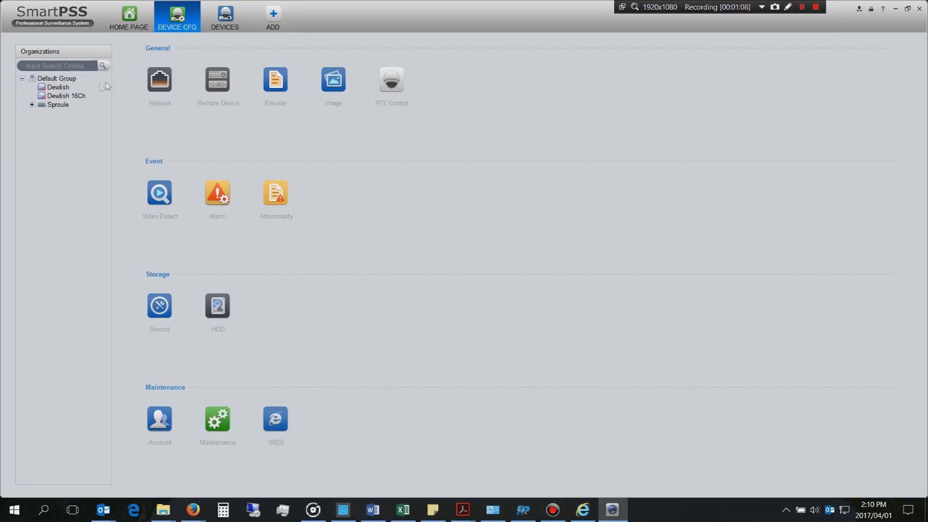
click(50, 105)
click(217, 80)
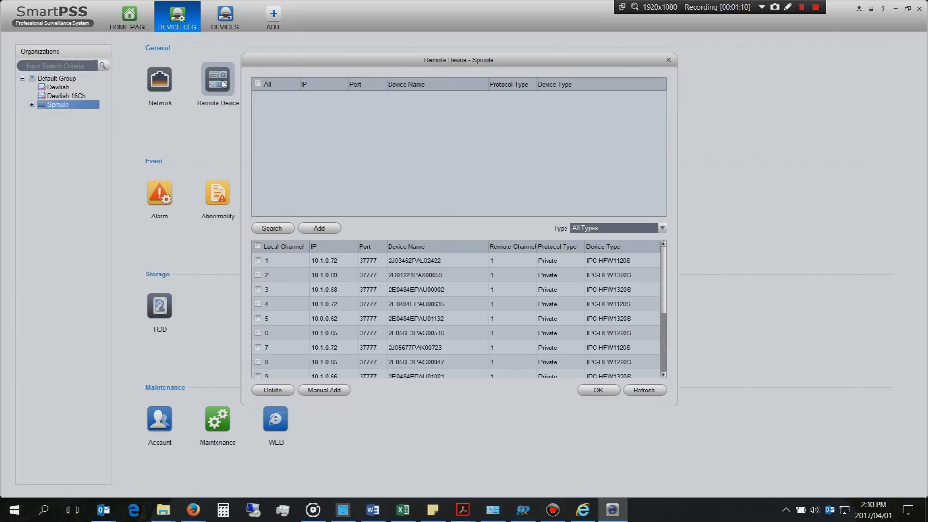
click(272, 228)
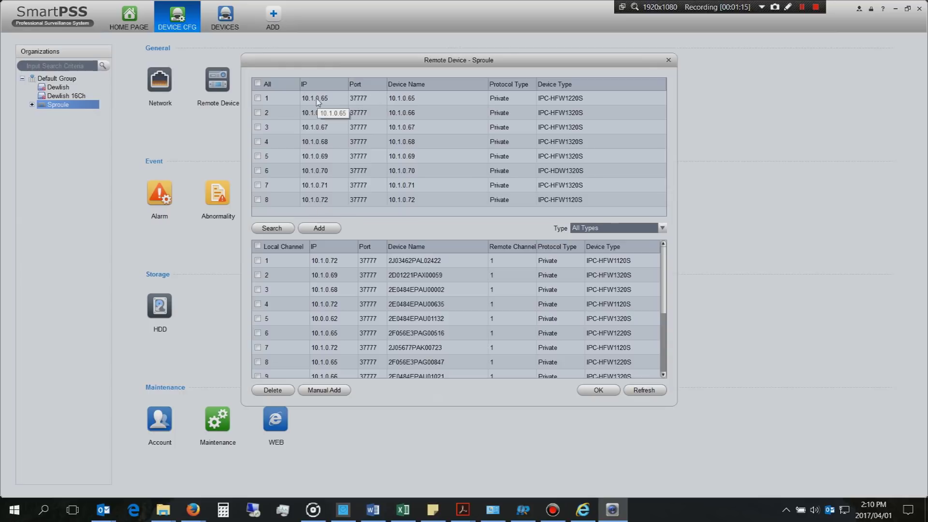
scroll(314, 159, down, 2)
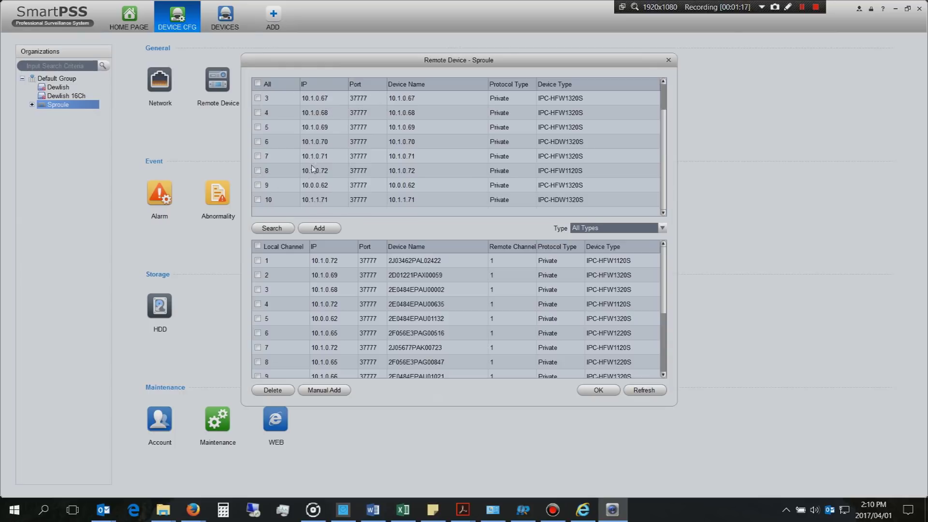
scroll(276, 137, up, 2)
scroll(280, 169, down, 2)
scroll(309, 133, up, 2)
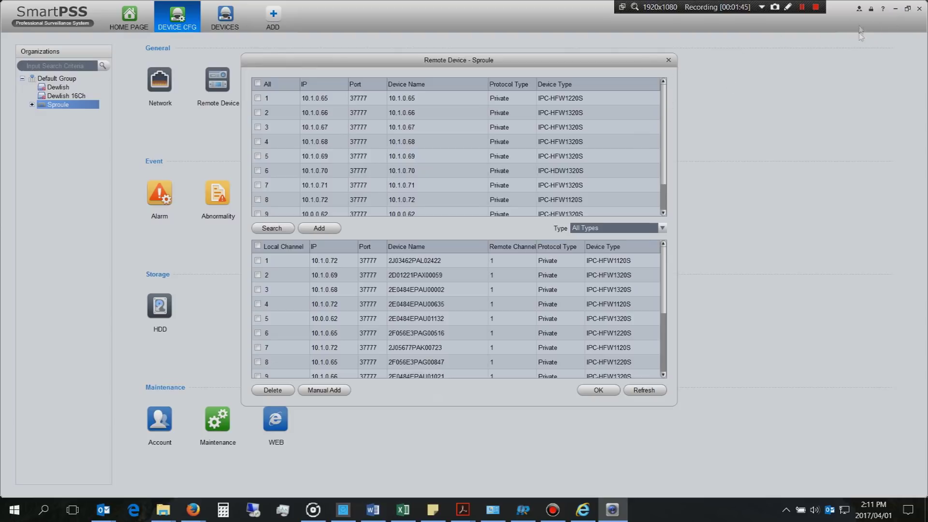
- Minimize SmartPSS, switch to ConfigTool, and refresh its list of network devices
drag(650, 64, 1, 102)
click(895, 9)
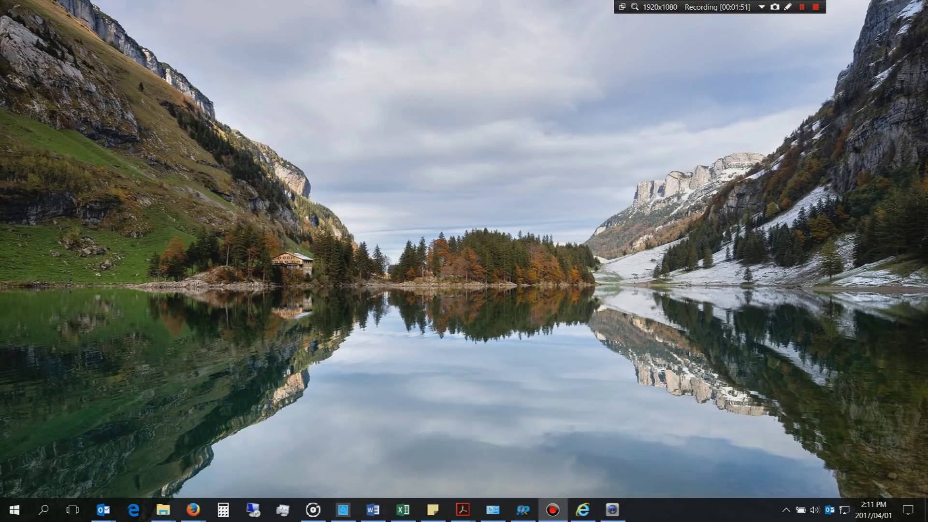
click(522, 509)
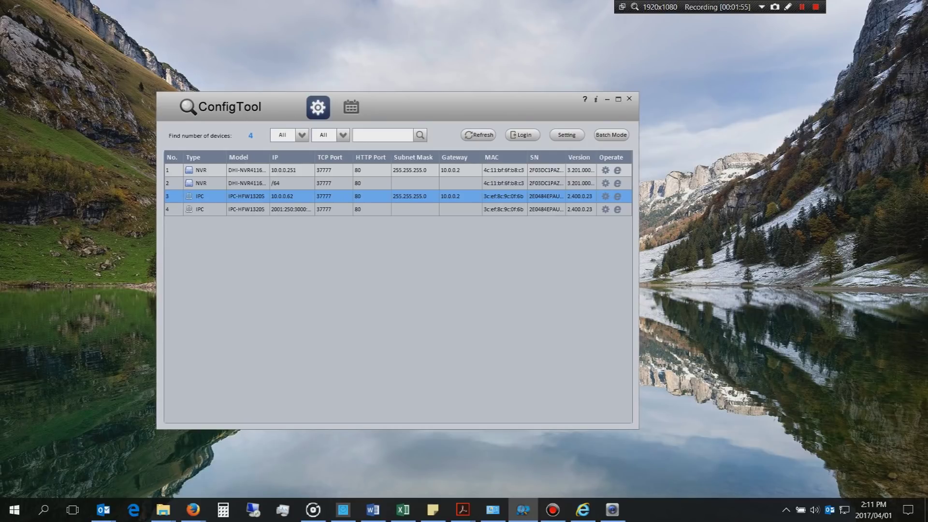
drag(711, 240, 481, 109)
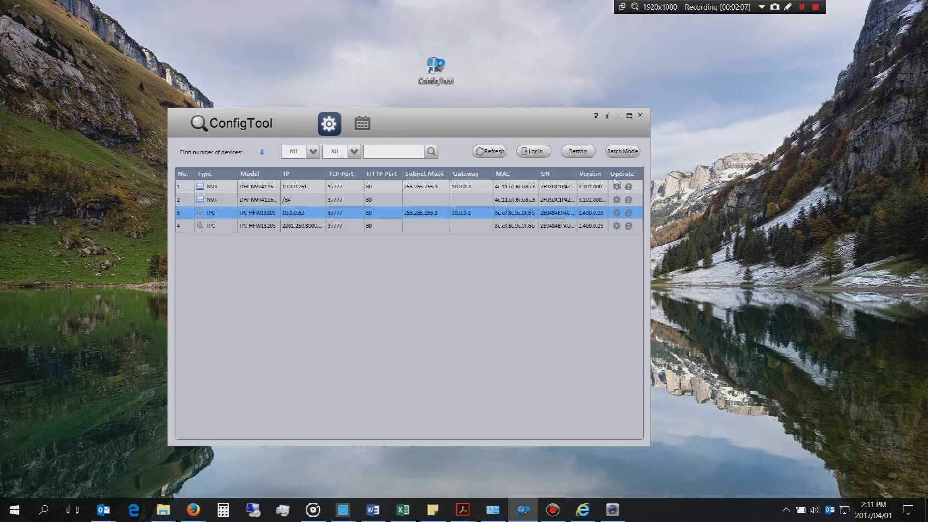
click(501, 152)
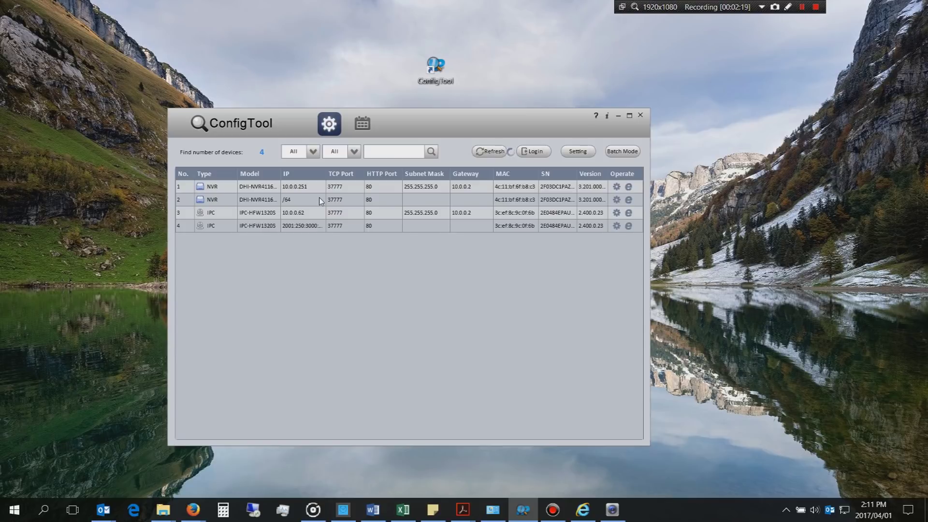
right_click(844, 510)
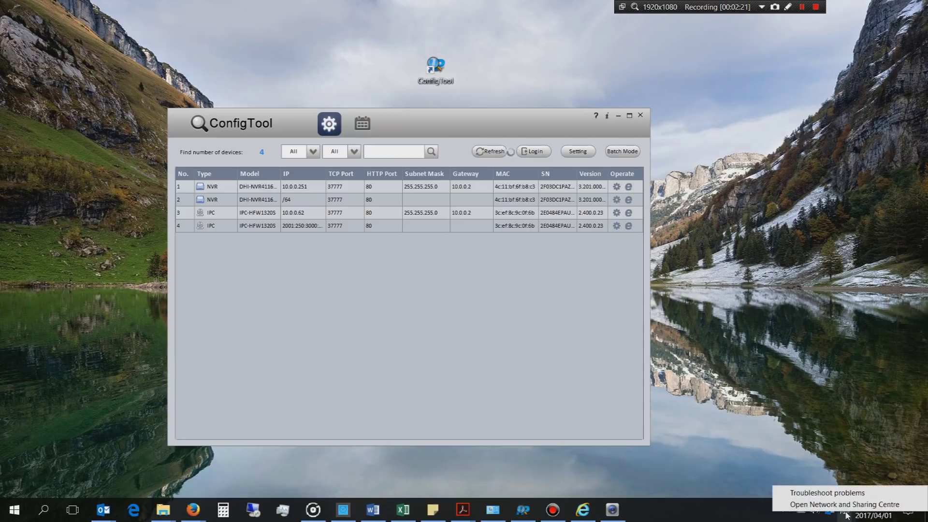
click(844, 505)
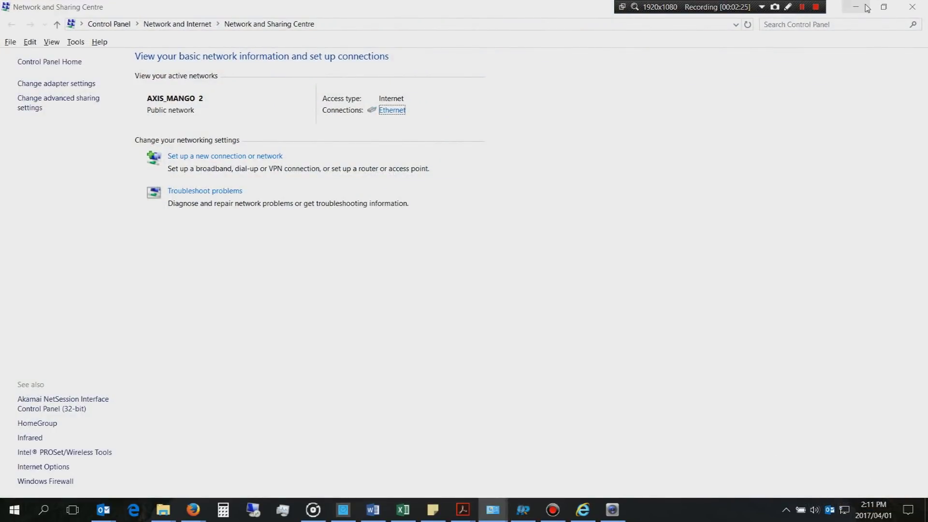
click(849, 11)
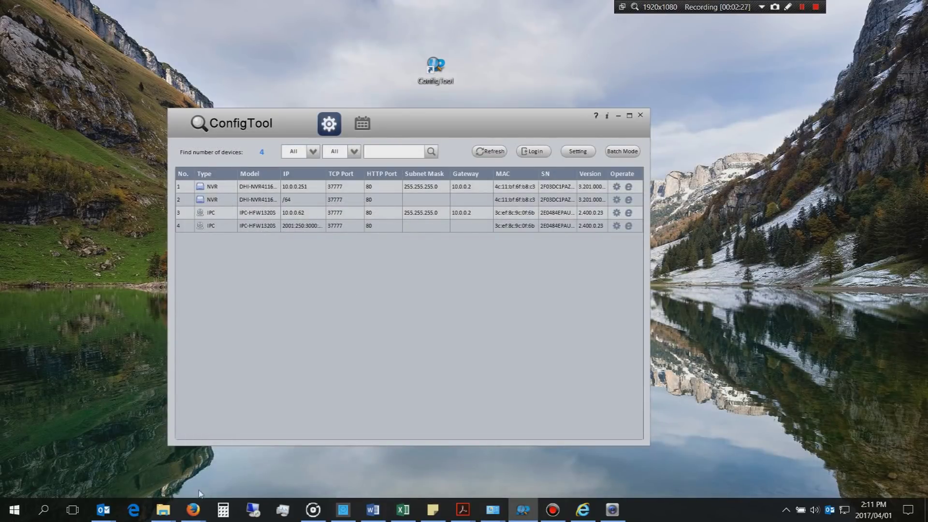
- Return to the NVR's web page and compare the IP addresses of the detected cameras with those of the added channels
mouse_move(192, 508)
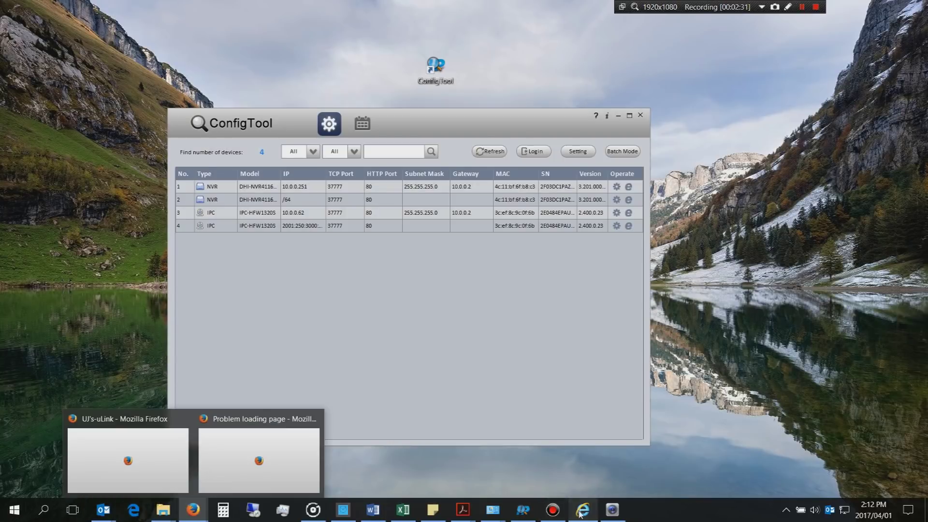
click(581, 512)
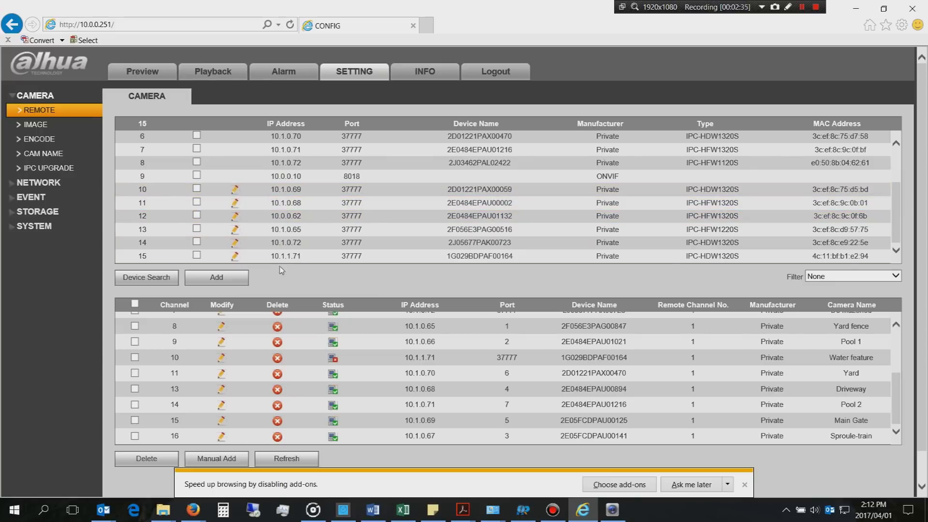
scroll(310, 215, up, 3)
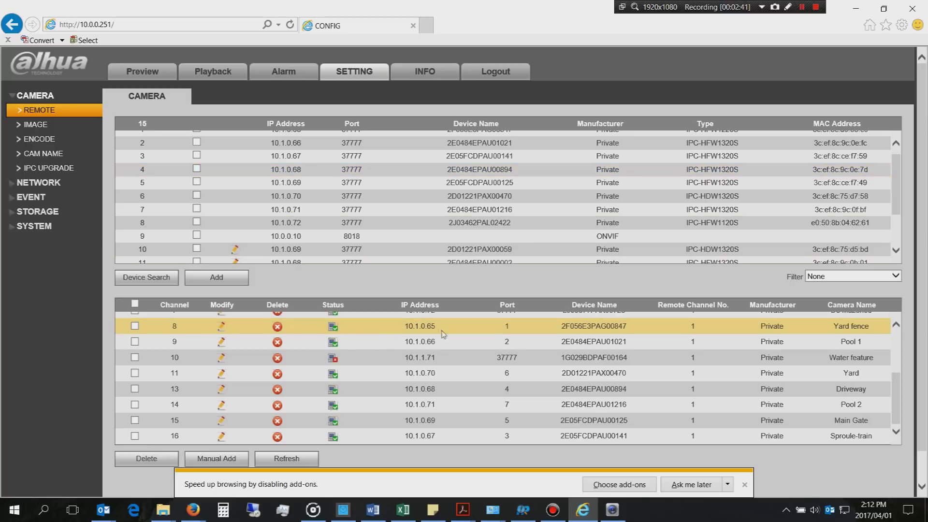
scroll(414, 350, down, 1)
scroll(413, 314, up, 3)
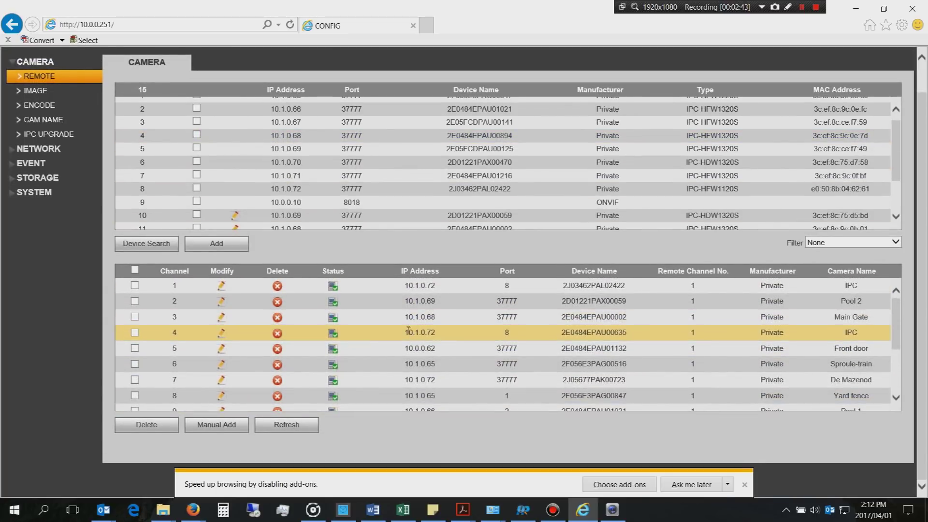
scroll(417, 319, up, 1)
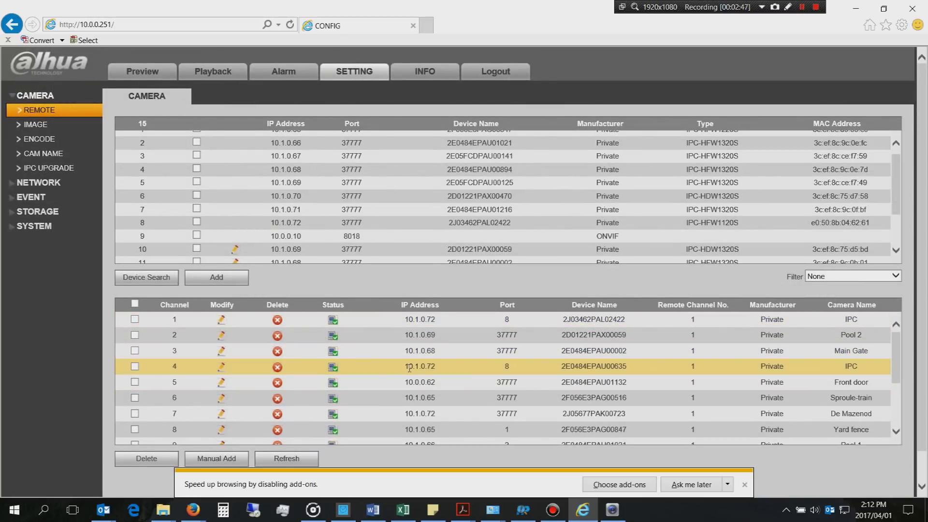
scroll(284, 193, down, 2)
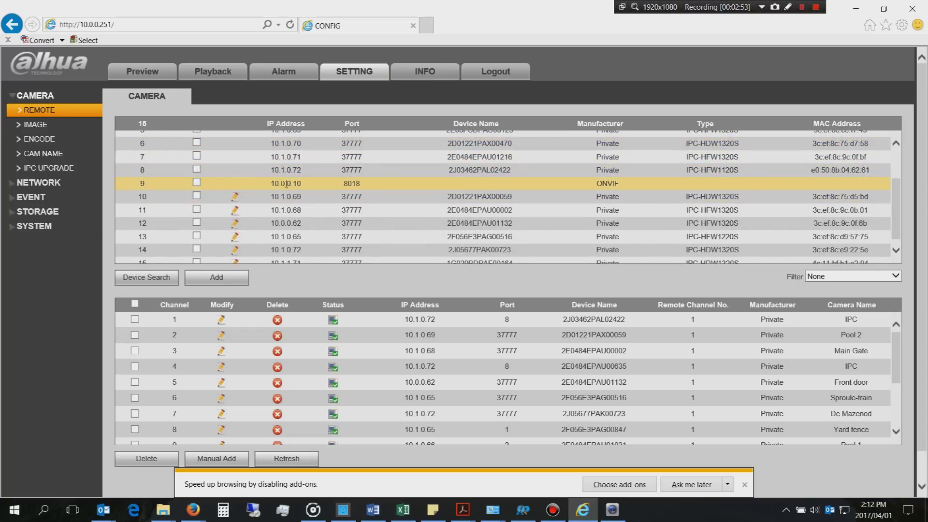
click(859, 10)
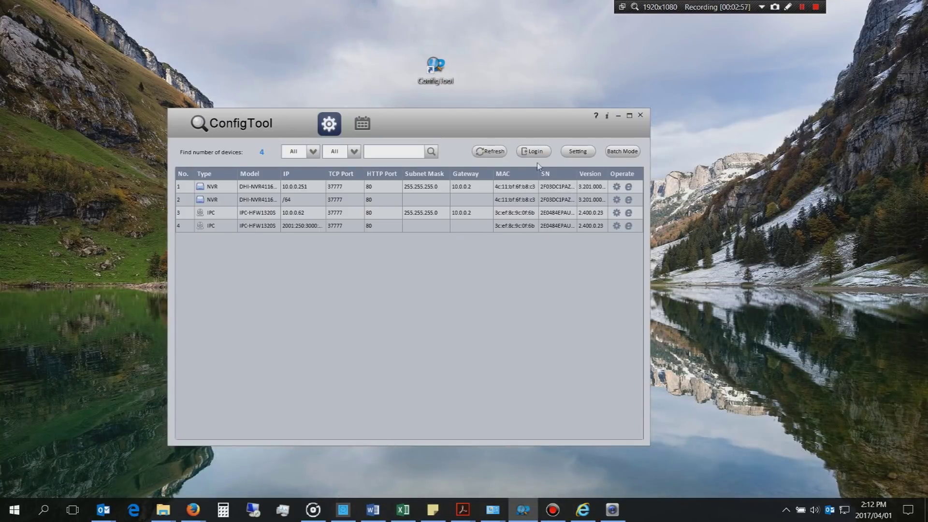
- Open the Internet Protocol Version 4 (TCP/IPv4) properties of the Ethernet connection from the Network and Sharing Centre
right_click(845, 510)
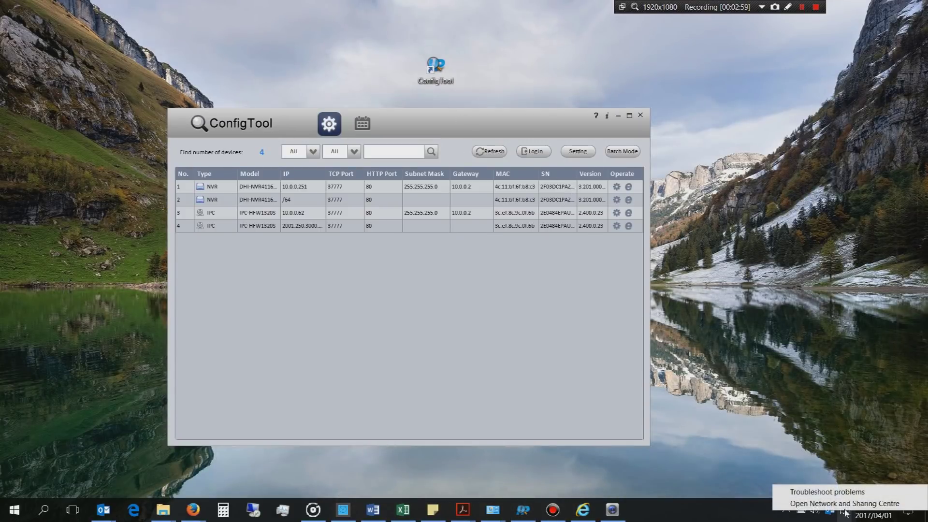
click(846, 503)
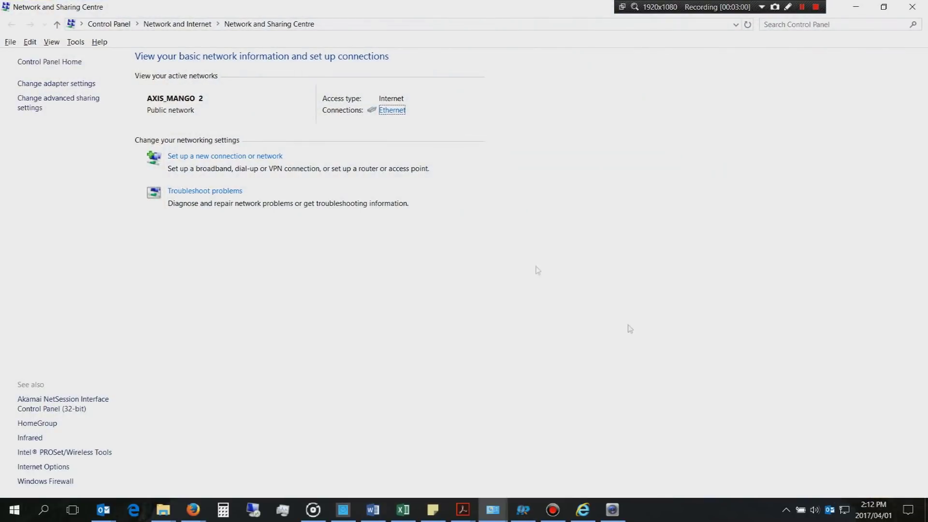
click(397, 111)
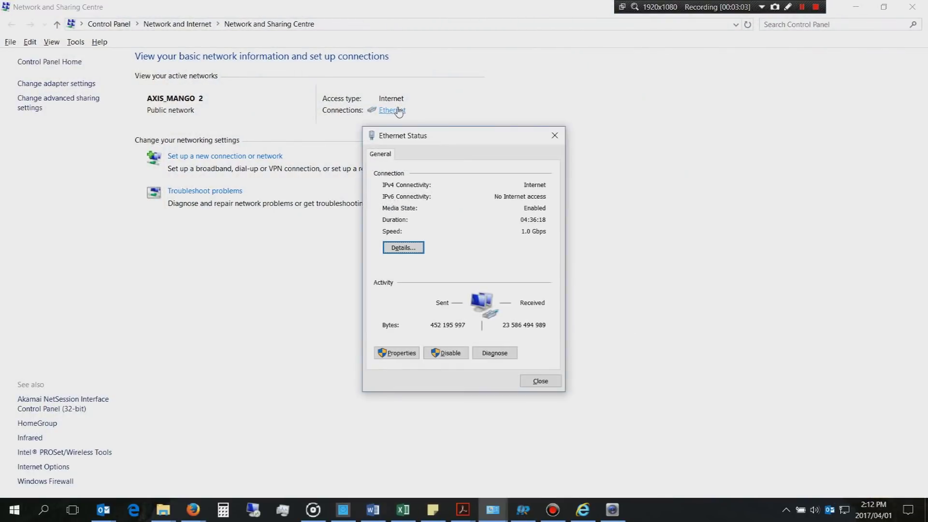
click(400, 354)
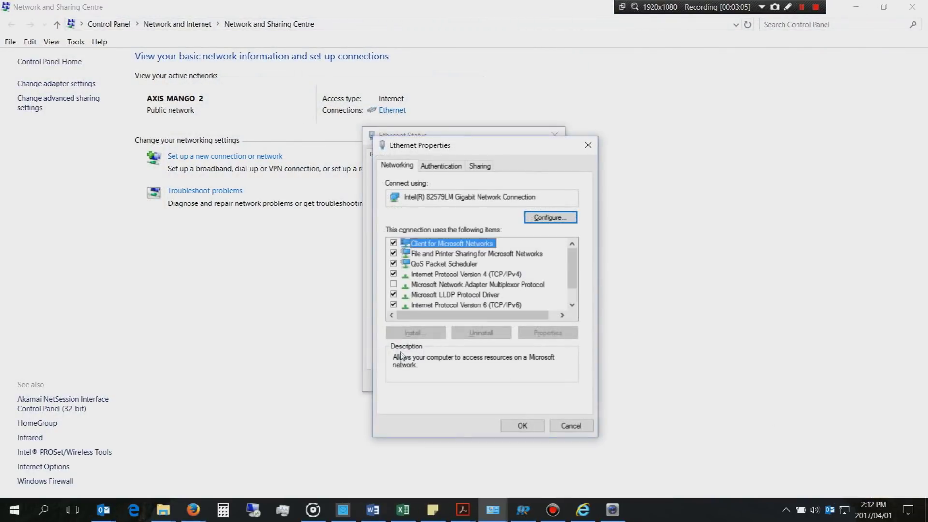
scroll(449, 283, down, 1)
double_click(456, 255)
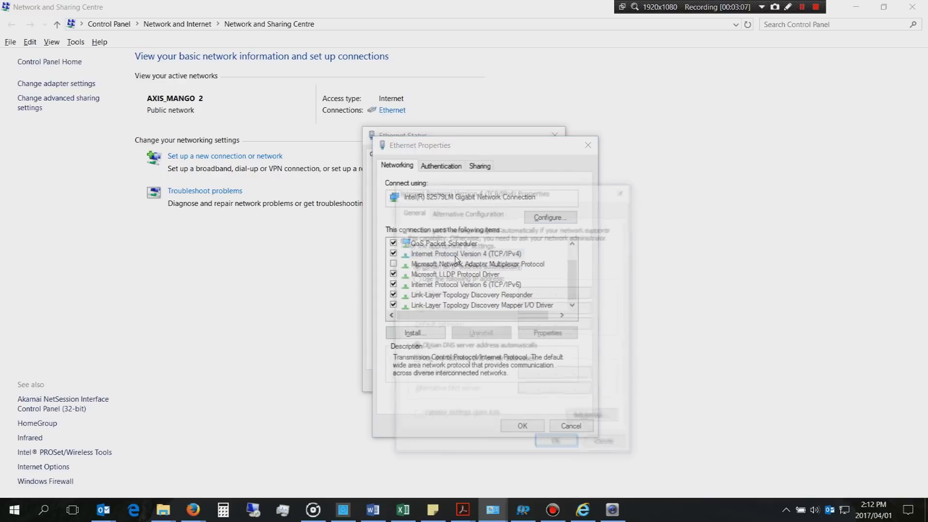
- Assign the Ethernet connection the static IPv4 address 10.1.0.200 with subnet mask 255.0.0.0, and apply the settings
click(465, 279)
click(532, 292)
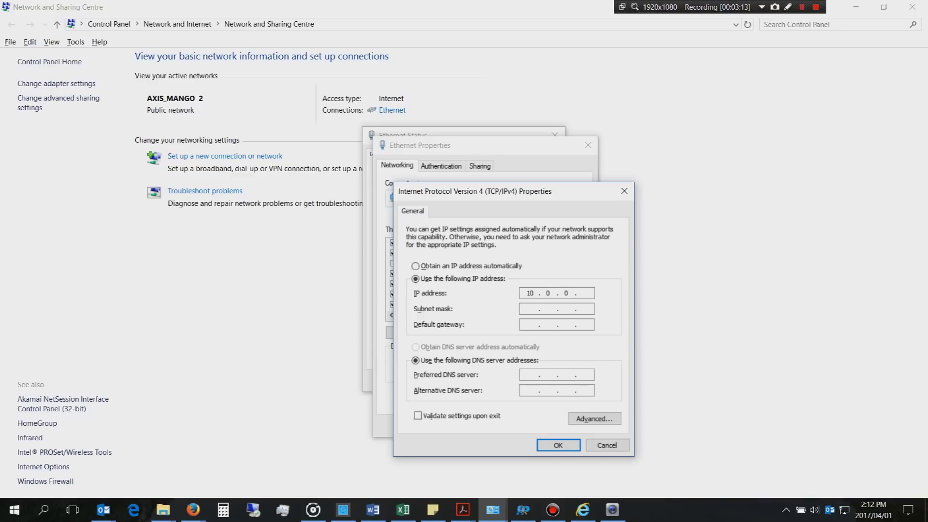
drag(546, 291, 555, 293)
text(1)
click(536, 309)
click(558, 445)
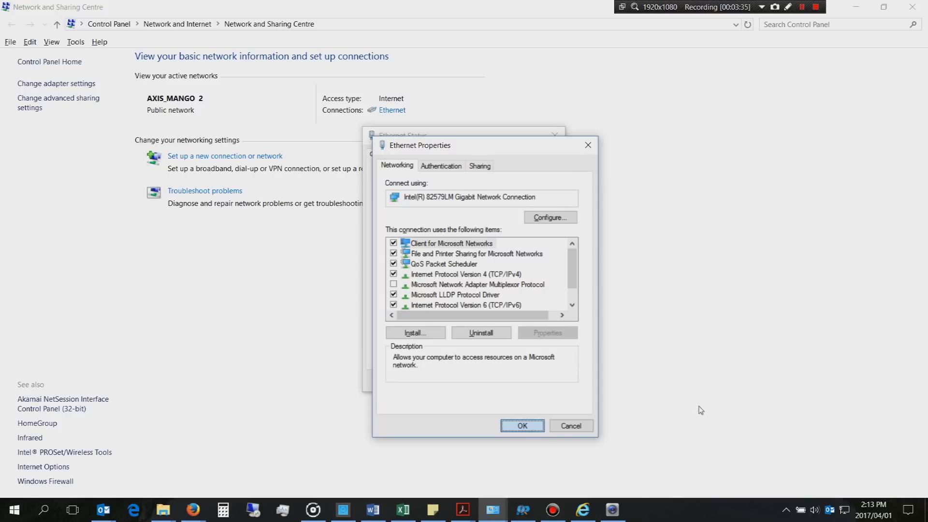
key(Return)
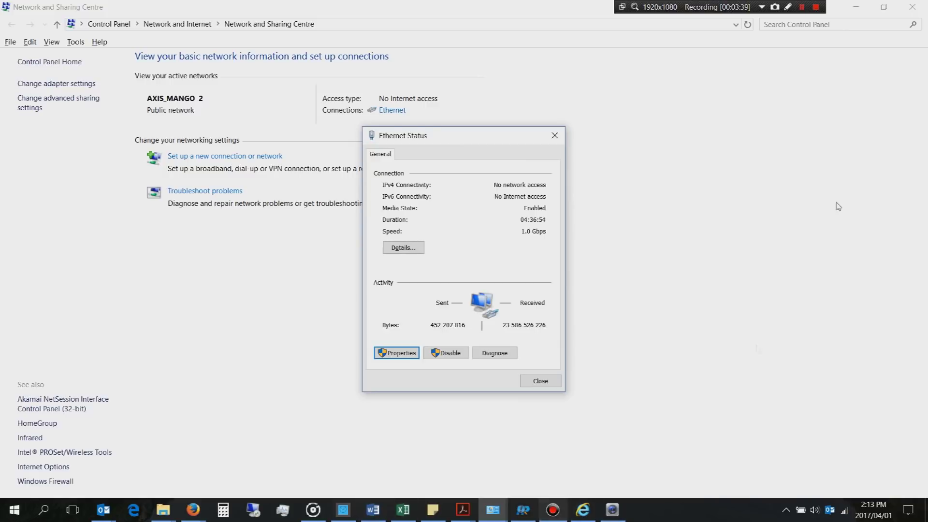
- Minimize the Network and Sharing Centre, switch to ConfigTool, and refresh its device list
click(856, 7)
click(458, 117)
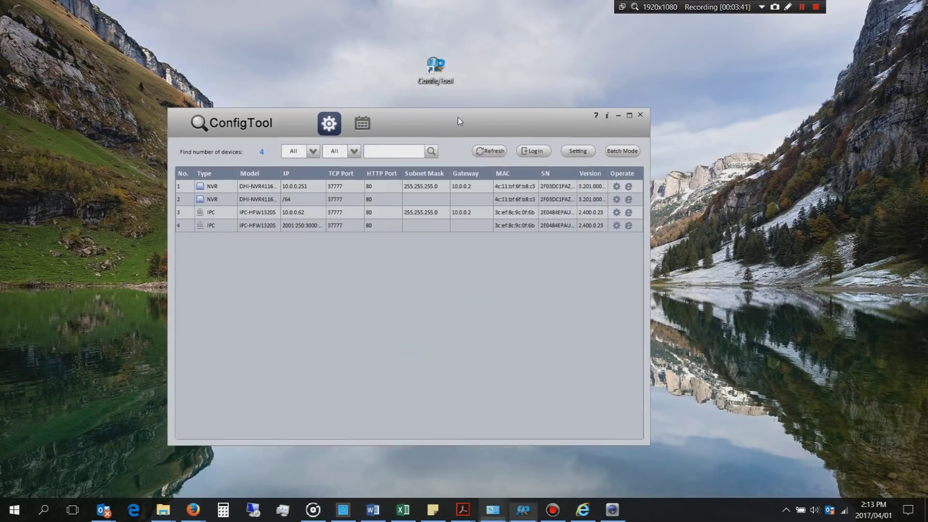
click(490, 151)
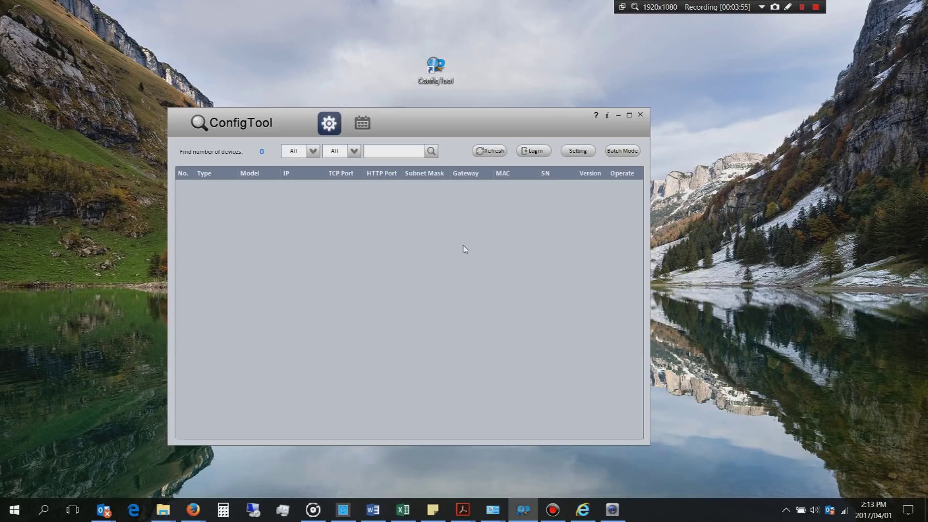
click(493, 151)
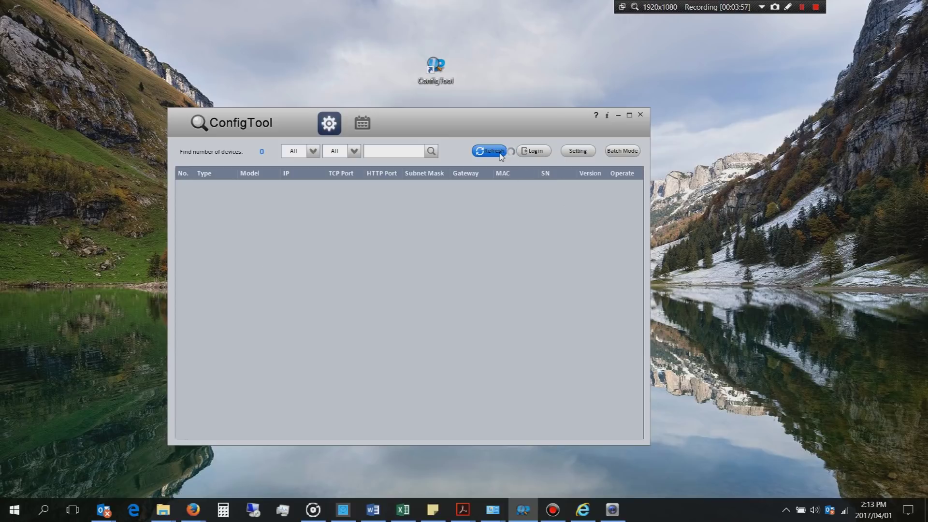
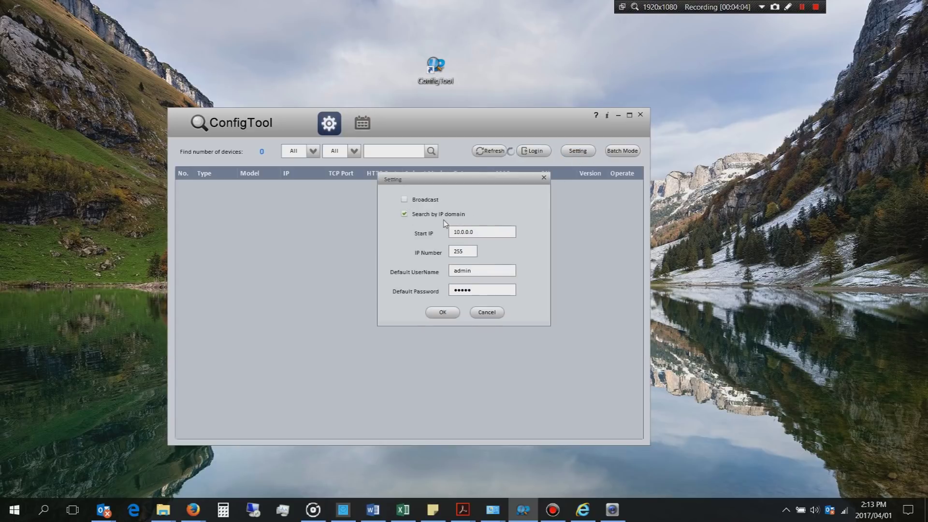
- Set the start IP of the IP-domain search to 10.1.0.0 and refresh the device list
text(1)
click(442, 312)
click(485, 152)
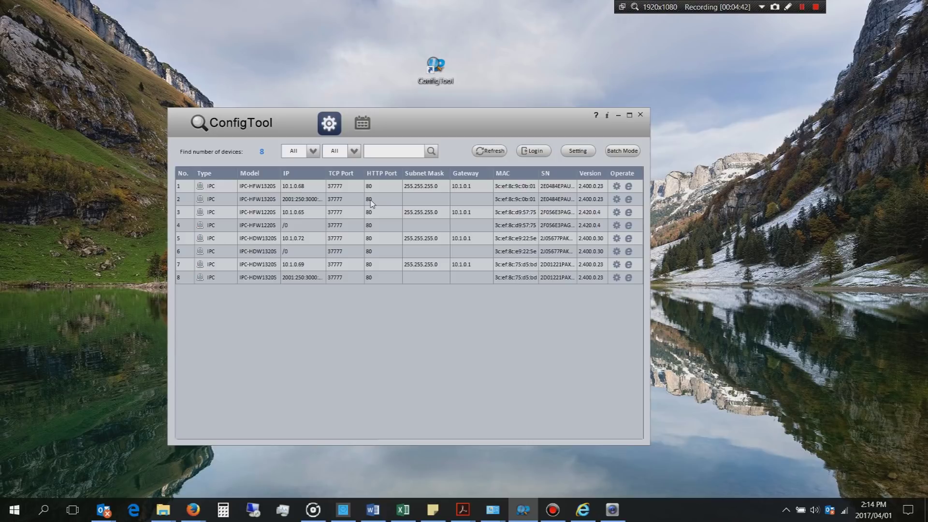
- Open the configuration of the camera at 10.1.0.68 and place its window beside the Cameras sheet in Excel
click(616, 186)
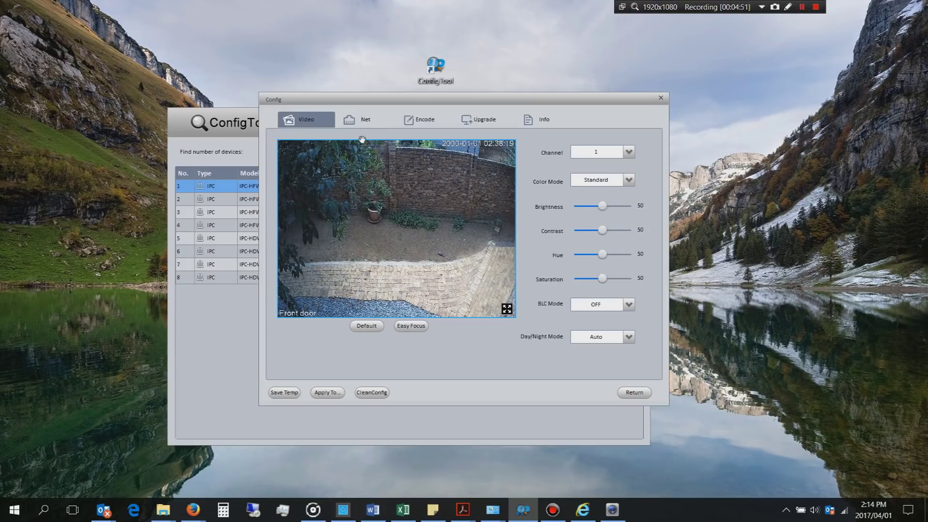
click(400, 516)
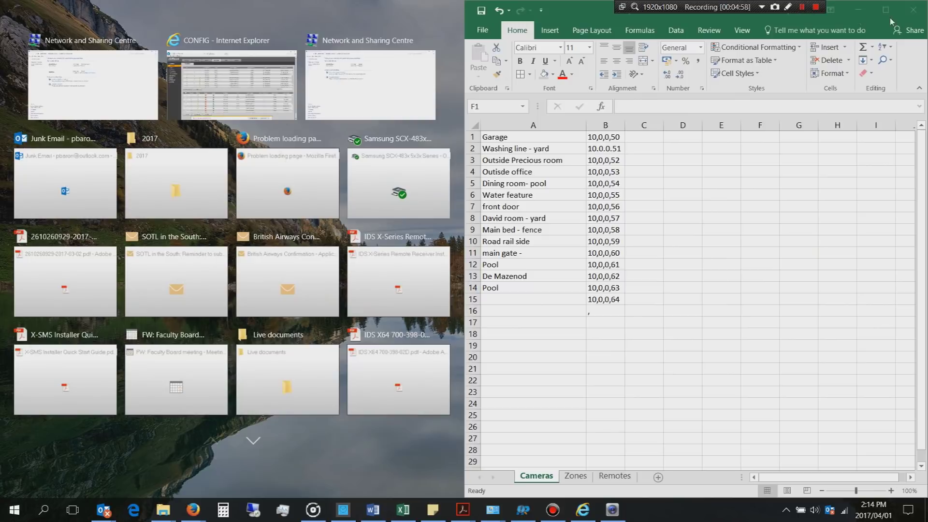
click(857, 16)
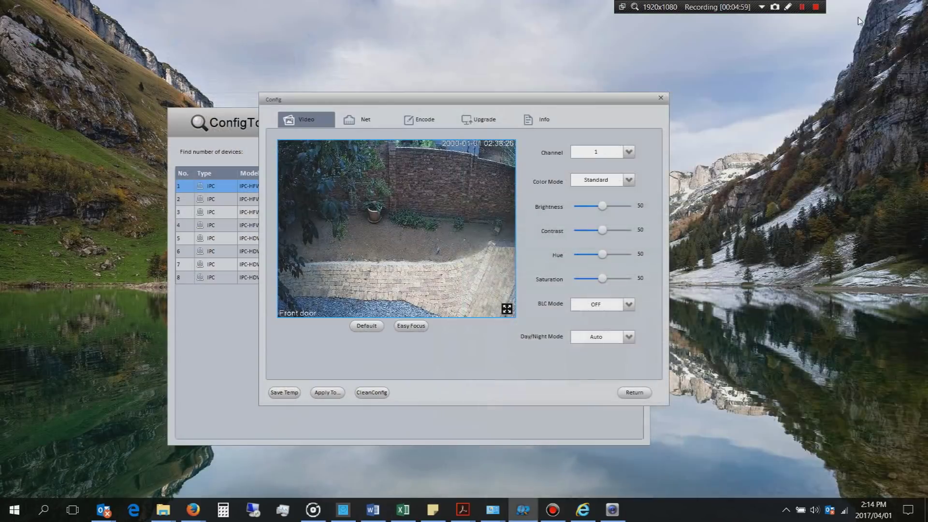
click(403, 510)
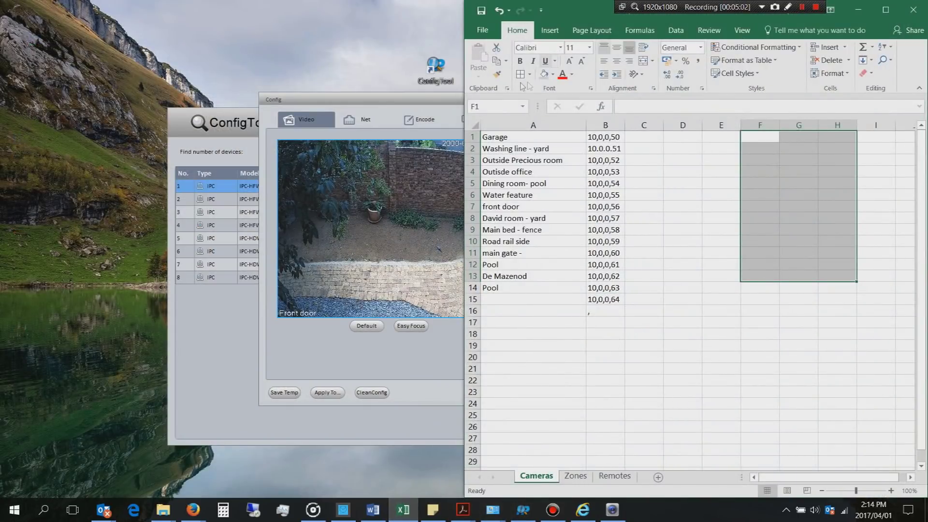
drag(369, 106, 200, 109)
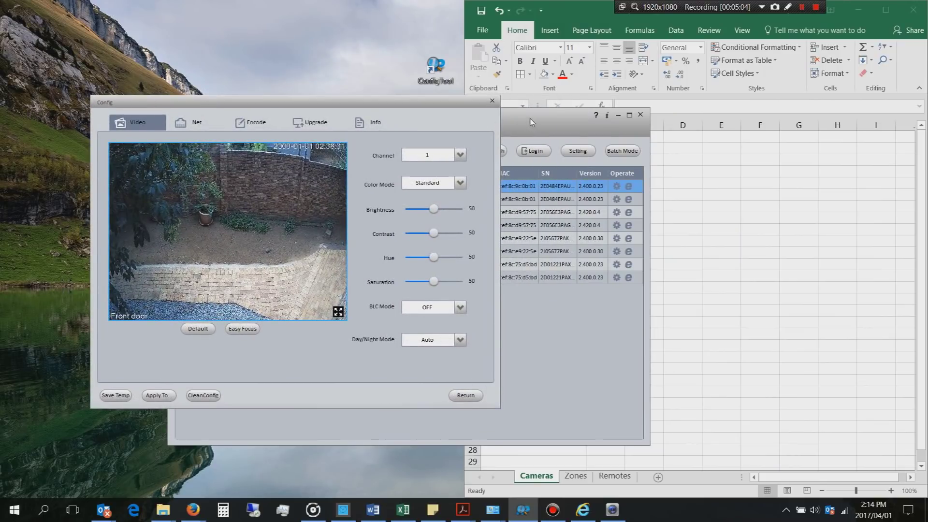
- Compare the camera's video preview with the locations and IP addresses listed in the Cameras sheet
click(583, 11)
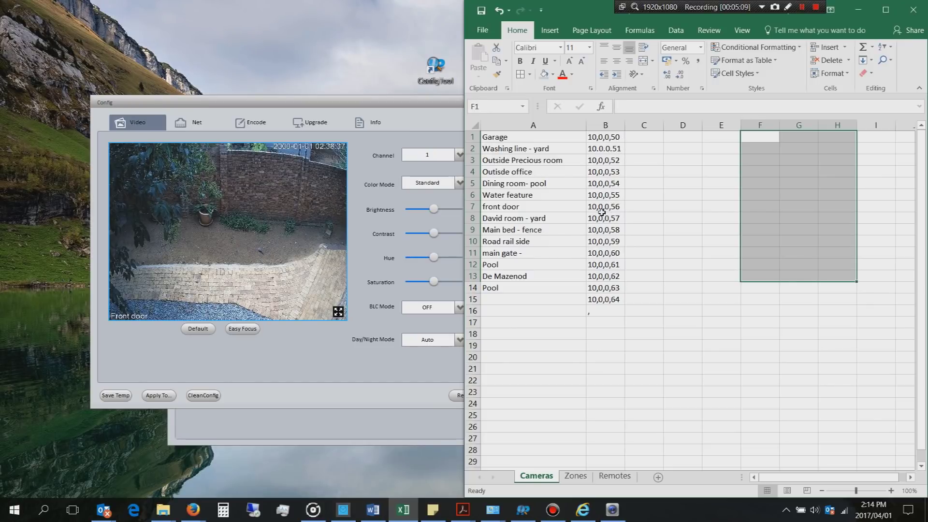
click(497, 148)
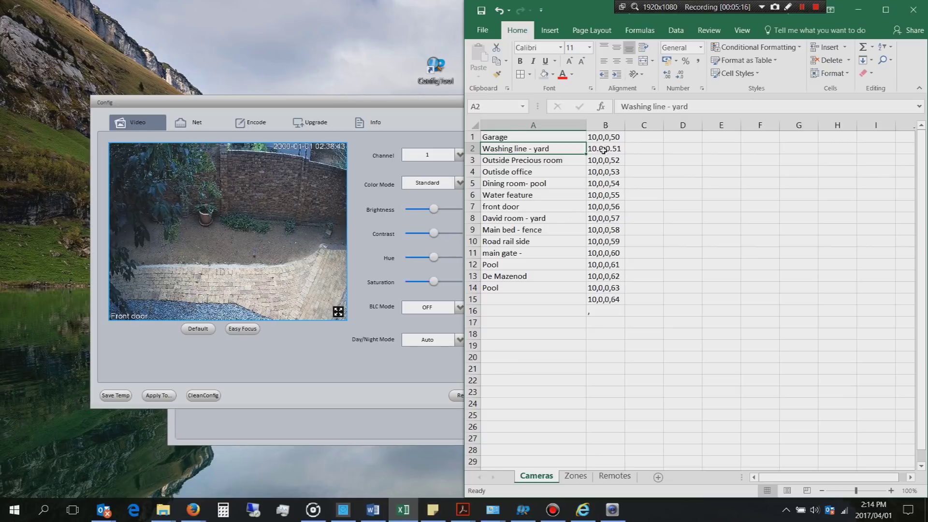
click(410, 106)
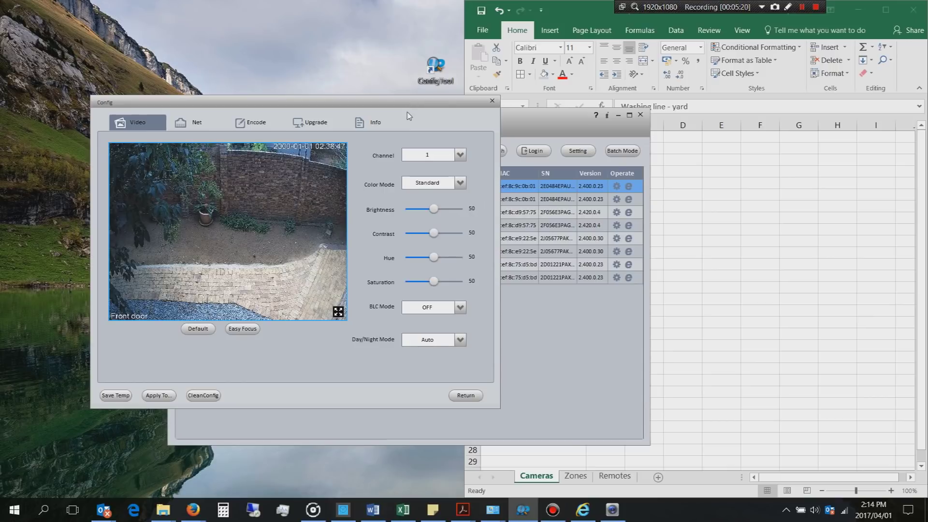
drag(388, 105, 357, 117)
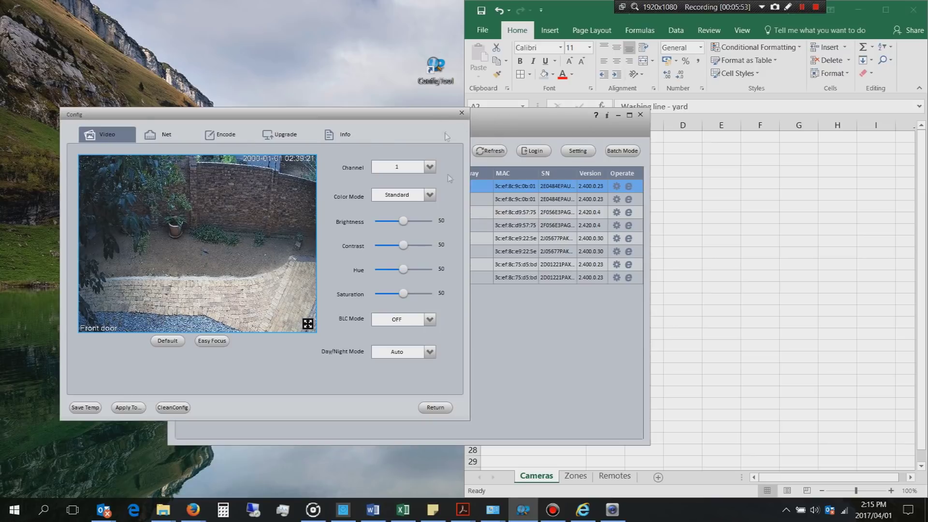
- Leave the camera's configuration and examine the detected cameras and their IP addresses in ConfigTool's device list
click(431, 408)
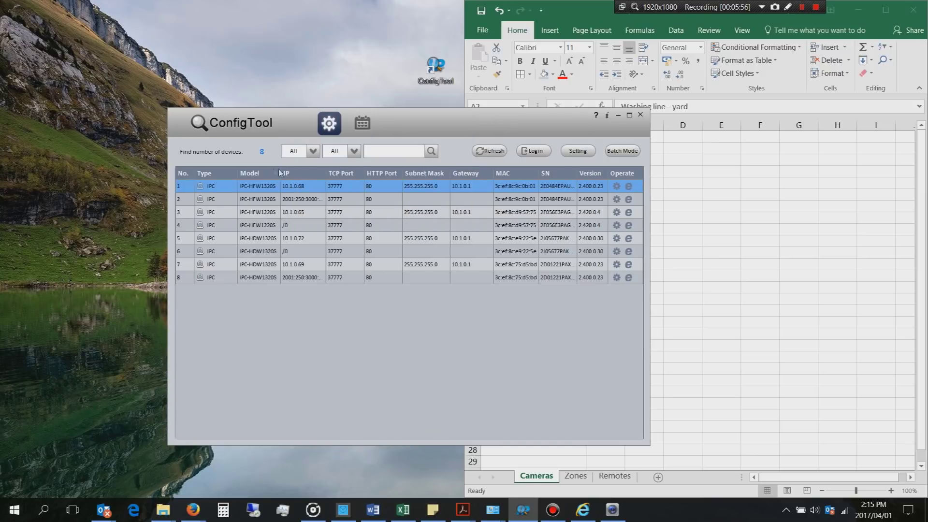
drag(297, 120, 250, 123)
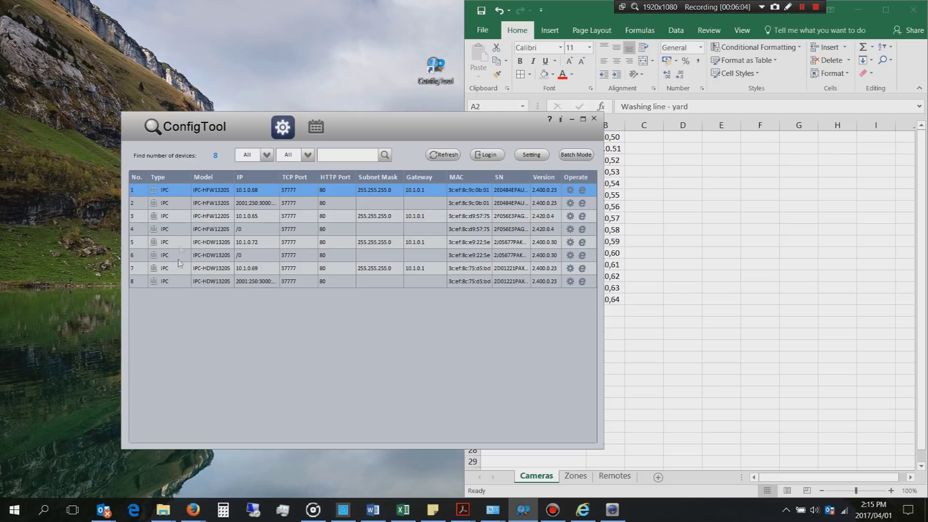
click(177, 203)
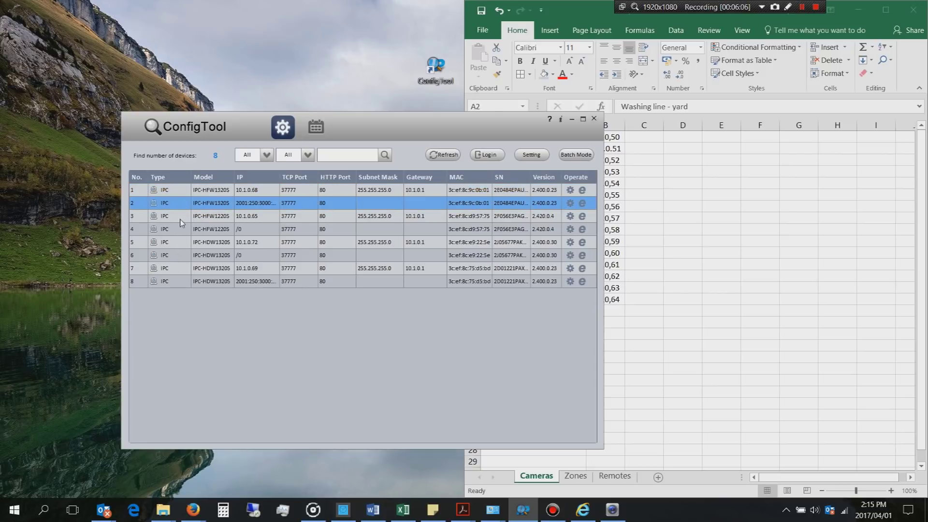
click(180, 217)
key(Down)
key(Down)
key(Down)
key(Down)
key(Down)
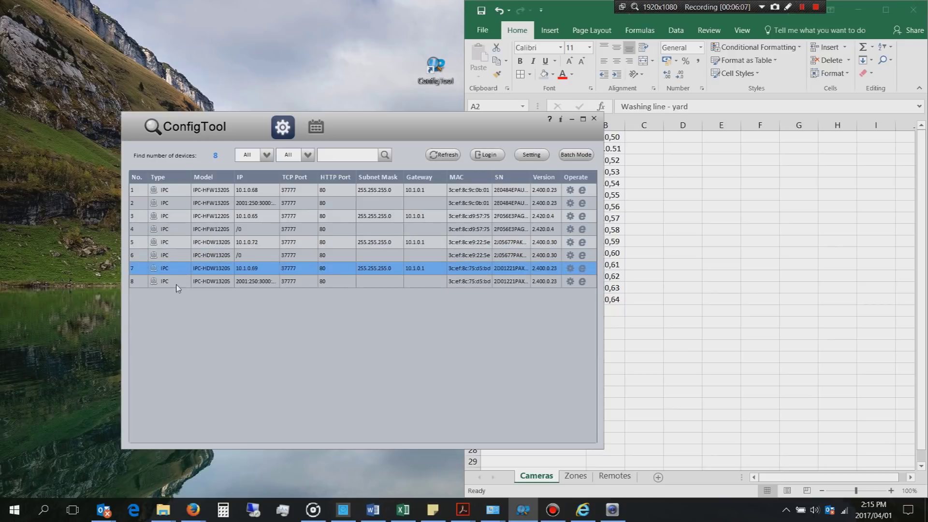
click(245, 189)
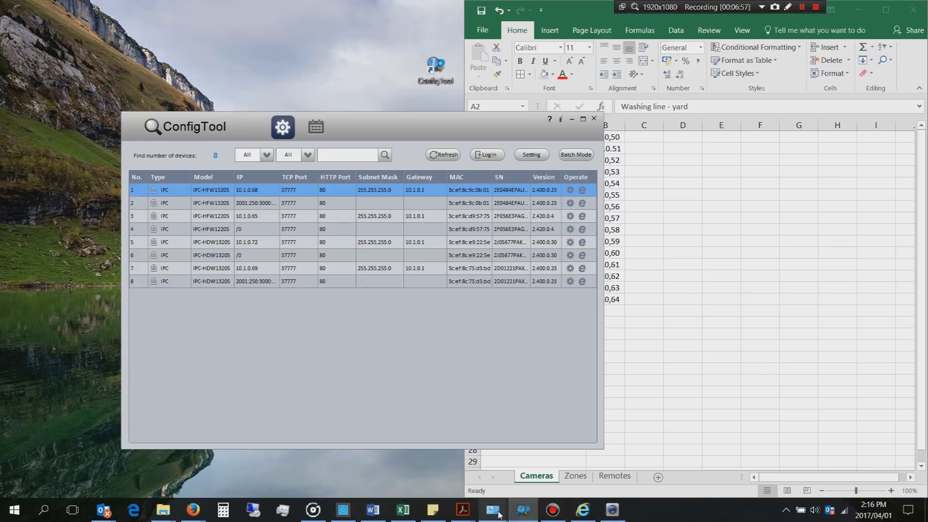
- Reopen the Ethernet connection's IPv4 properties and compare the computer's address with the camera addresses in ConfigTool
mouse_move(492, 509)
click(679, 453)
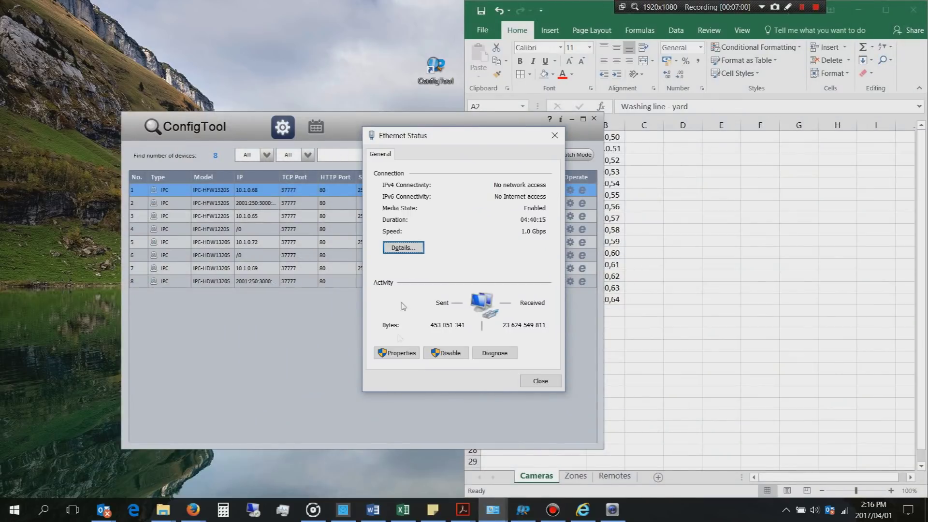
click(396, 352)
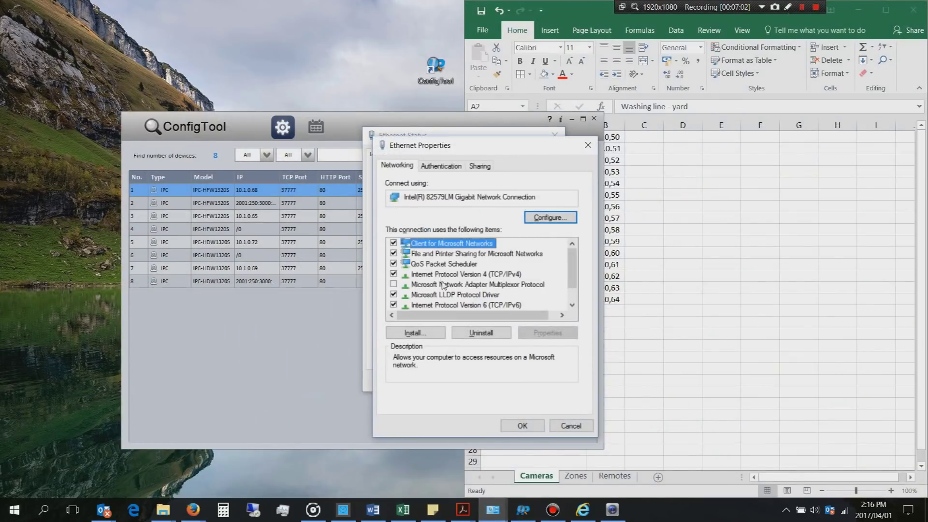
double_click(448, 275)
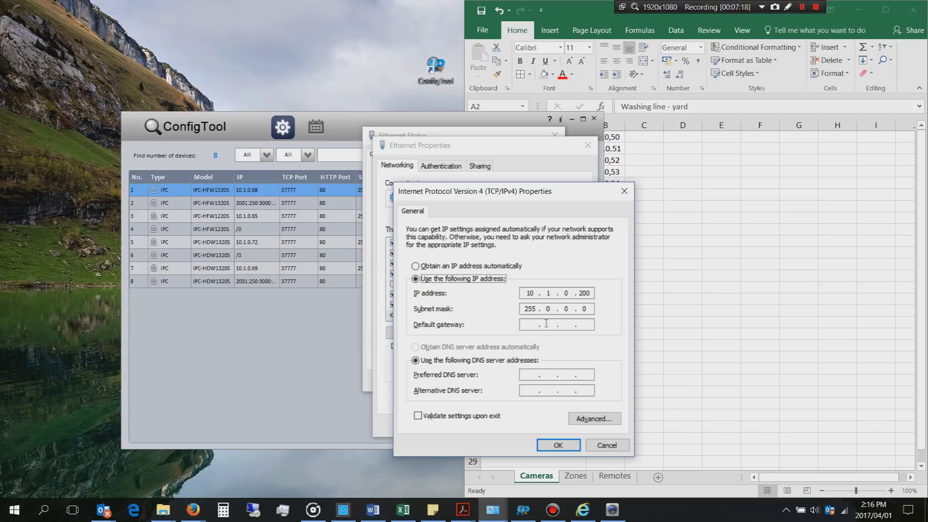
click(306, 305)
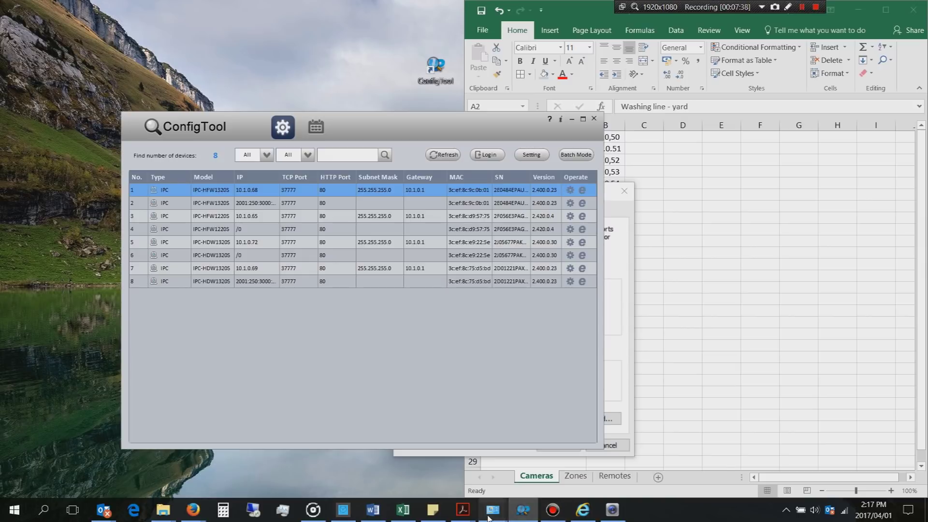
mouse_move(493, 510)
mouse_move(673, 453)
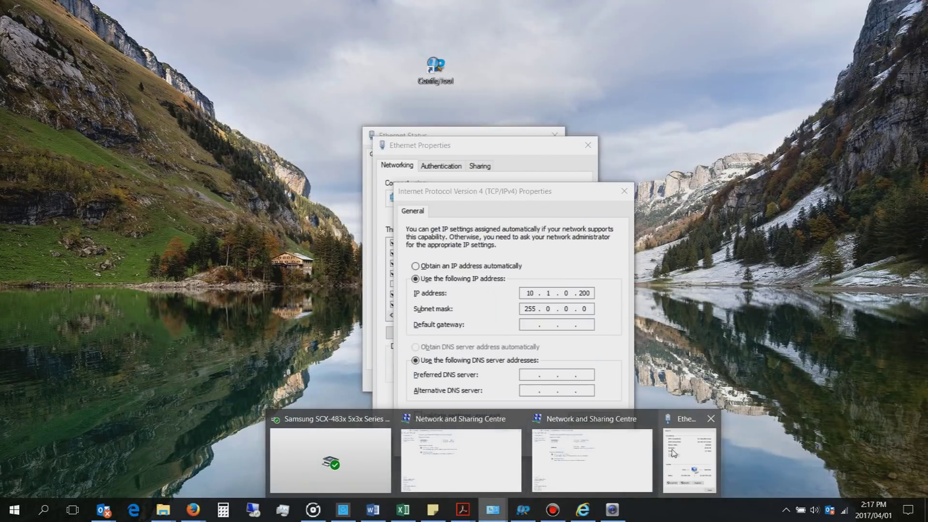
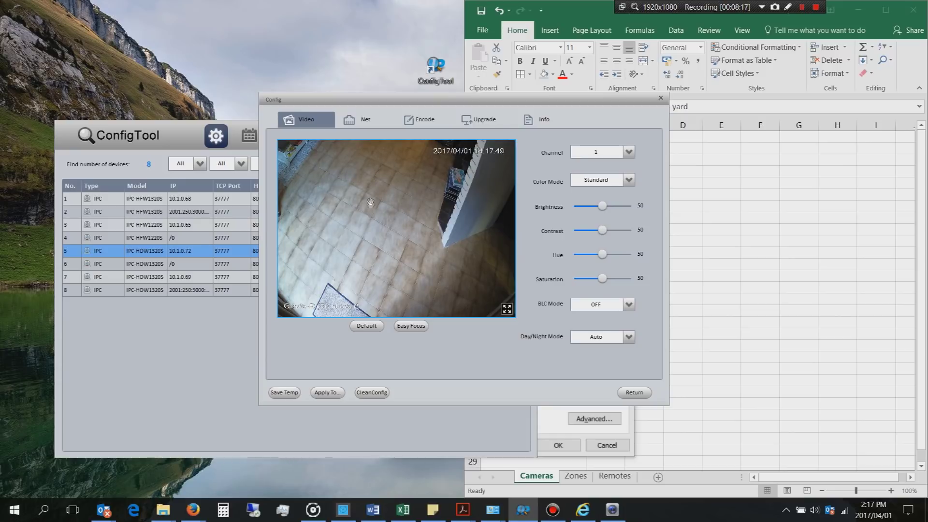
- Open the network settings of the camera at 10.1.0.72 and record it in row 16 of the Cameras sheet as Lounge, 10,0,0,72
click(361, 122)
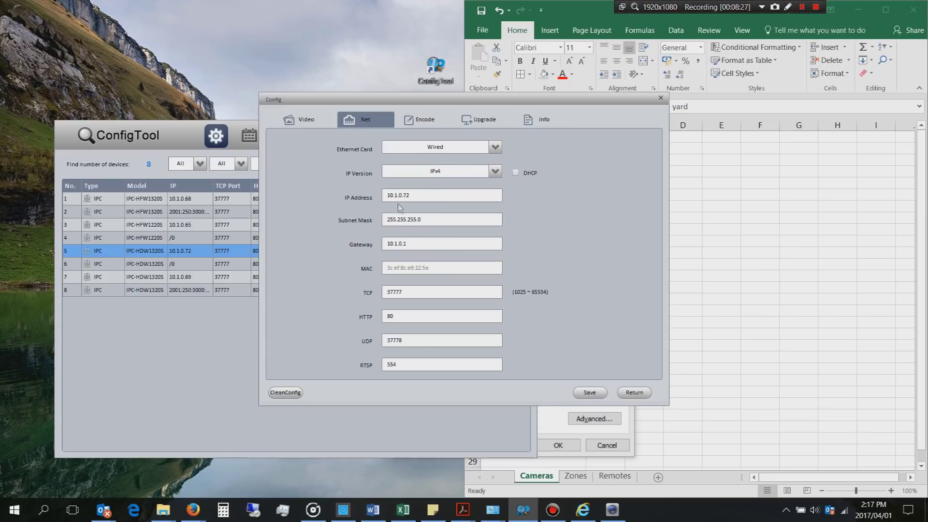
drag(435, 99, 260, 120)
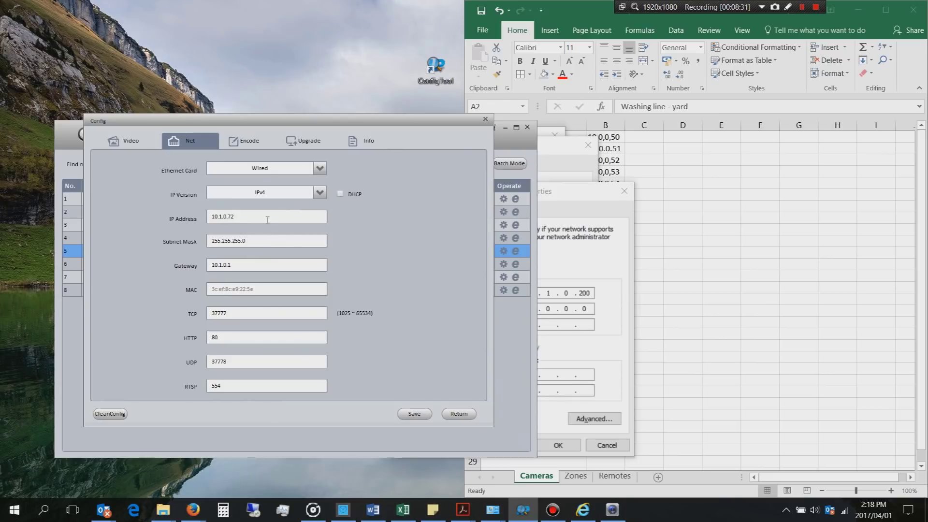
click(685, 228)
click(499, 312)
text(Lo)
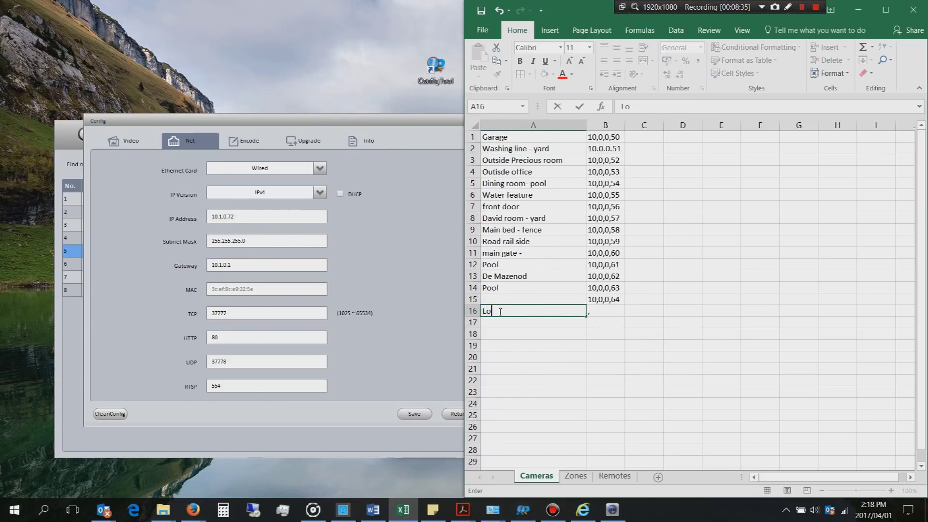
text(unge)
click(612, 310)
text(10,0,0)
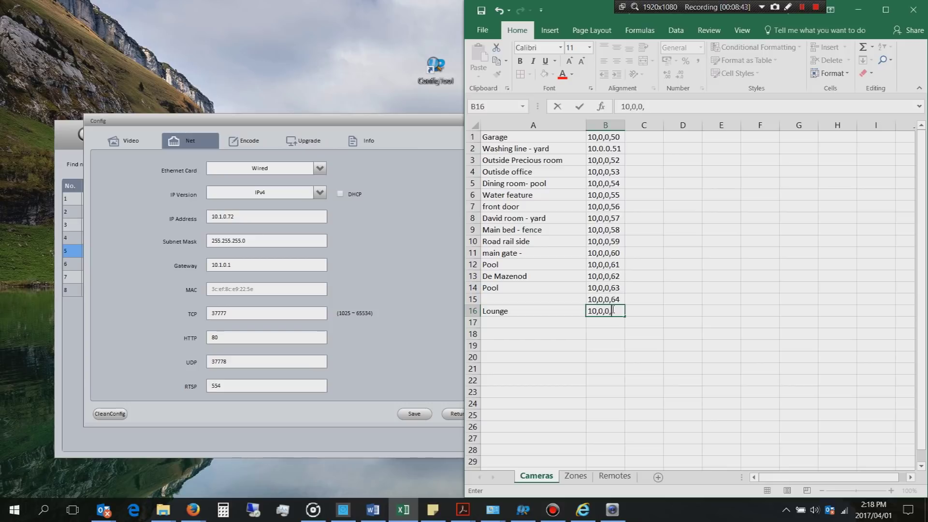
text(,72)
- Set the camera's IP address to 10.0.0.72 and its gateway to 10.0.0.2, and save the network settings
click(223, 215)
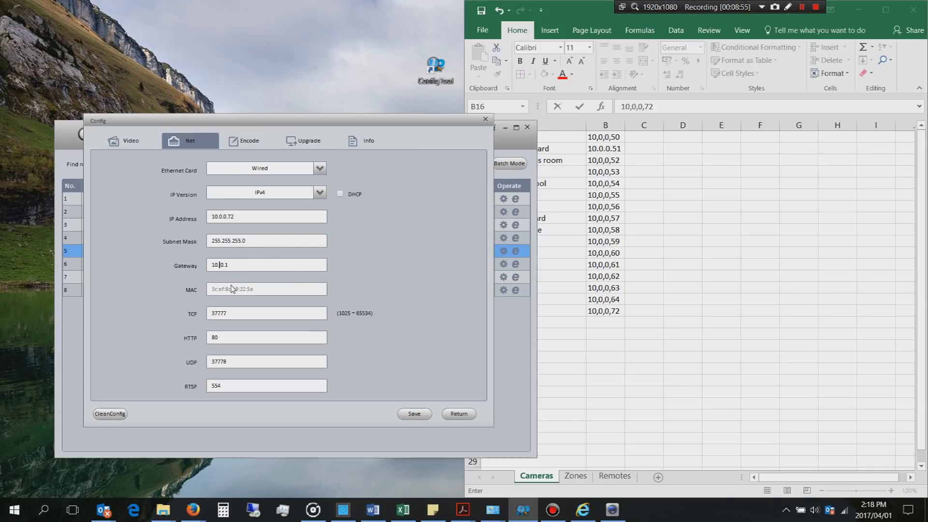
double_click(229, 268)
click(414, 415)
- Check the Lounge camera's name and IP address in row 16 of the Cameras sheet
click(603, 309)
click(516, 313)
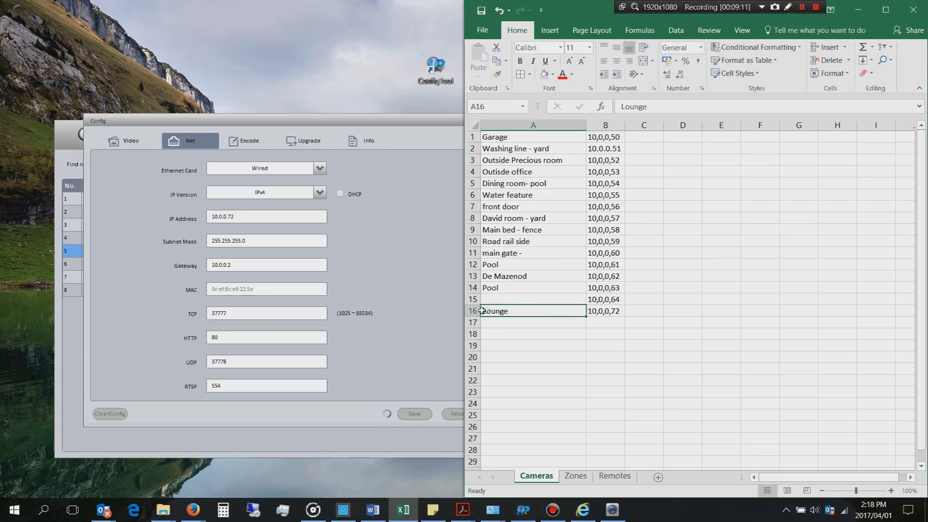
click(610, 312)
click(536, 314)
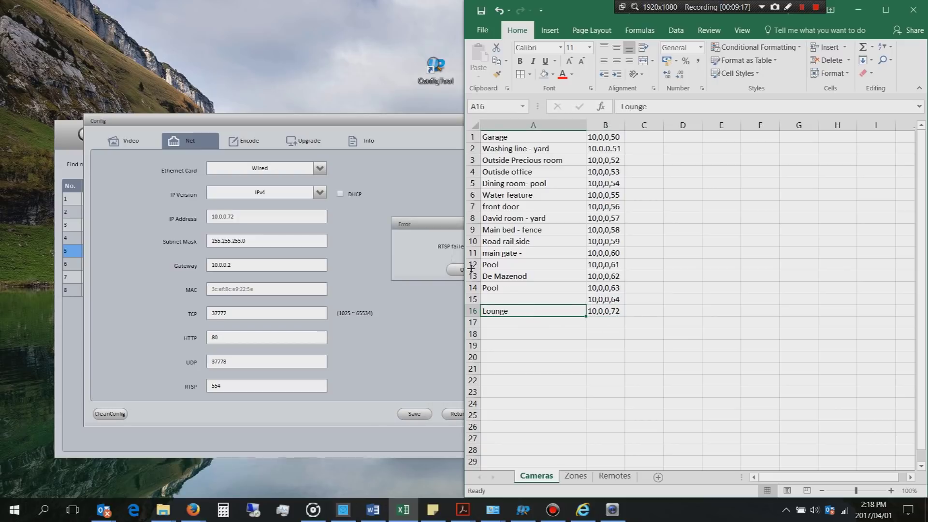
- Close the Lounge camera's configuration and refresh the ConfigTool device list
click(427, 231)
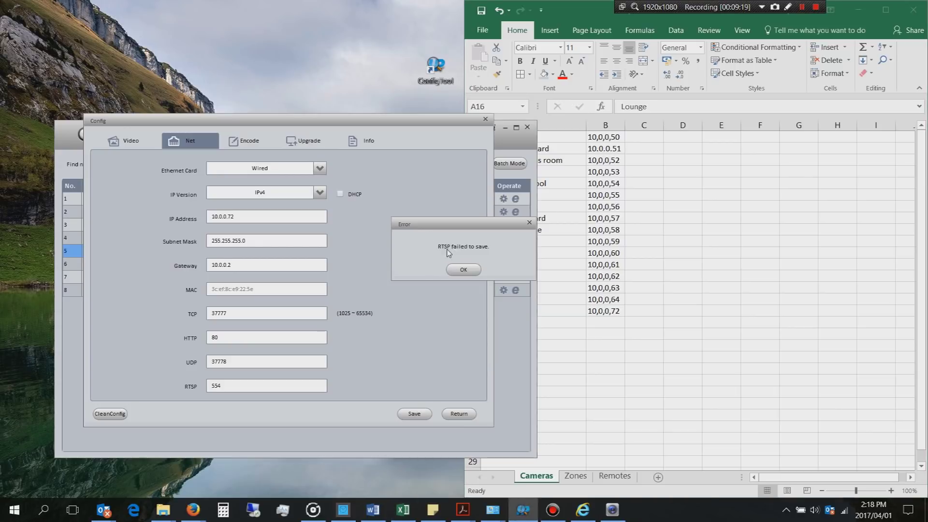
click(467, 273)
click(467, 273)
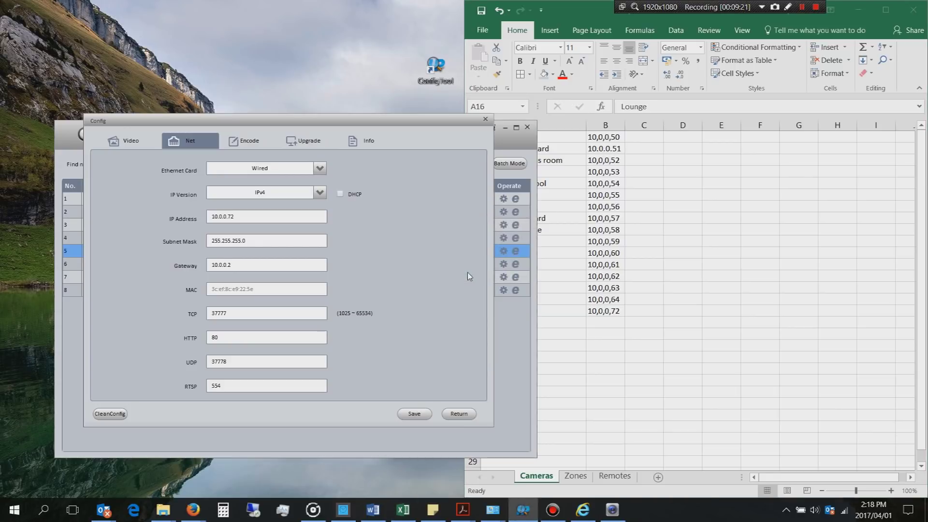
click(458, 413)
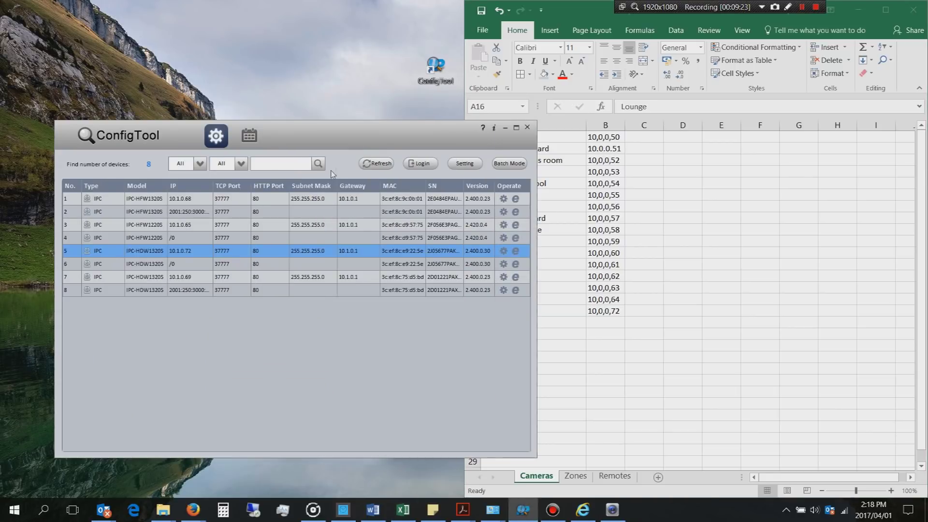
click(390, 165)
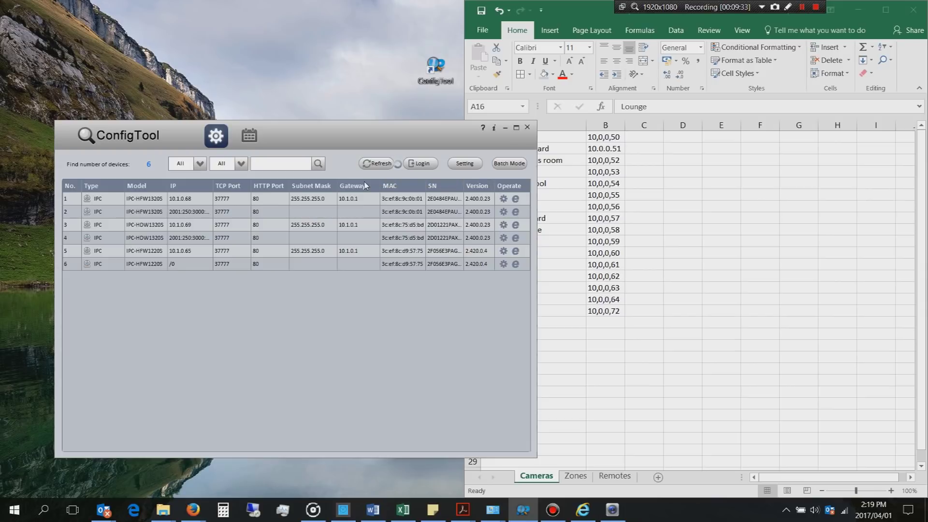
- Open the configuration windows of the cameras at 10.1.0.65 and 10.1.0.69 to identify them by their video
double_click(150, 255)
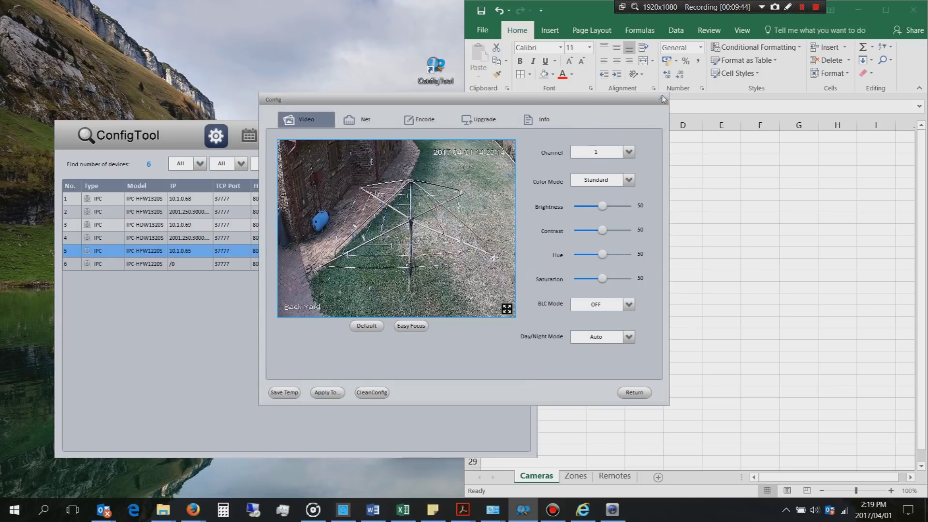
click(663, 99)
double_click(162, 225)
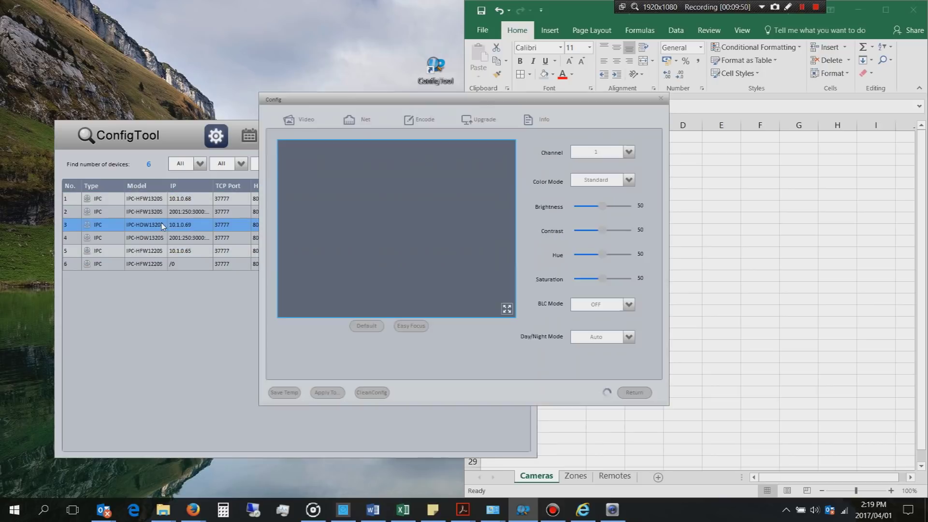
click(661, 98)
- Check the IP modification settings of the two IPv6 device entries, leaving them without applying anything
double_click(187, 239)
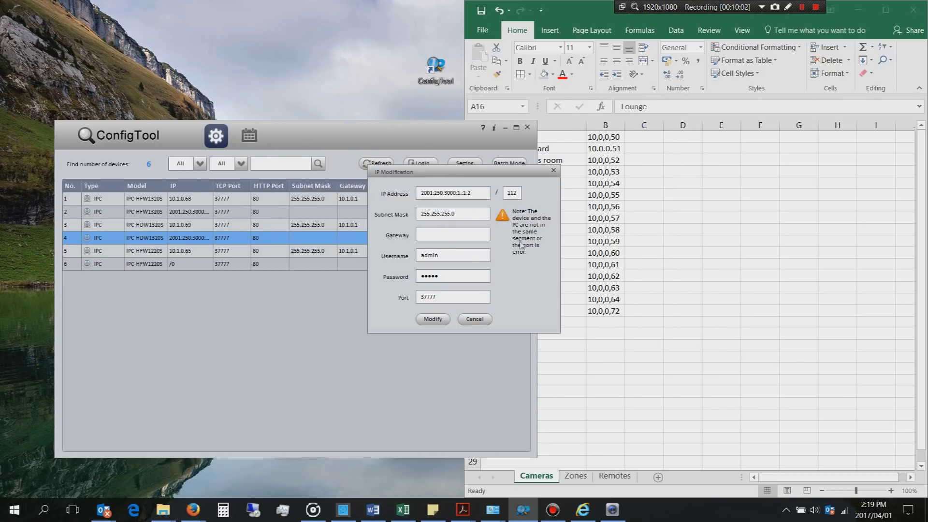
click(475, 318)
click(154, 213)
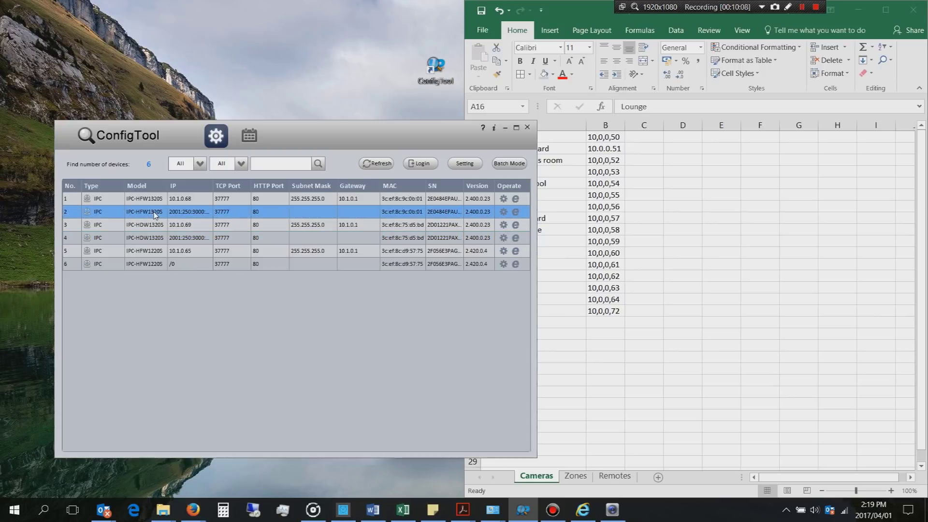
click(503, 211)
click(460, 265)
- Preview the video of the camera at 10.1.0.65 again and check the device search settings
double_click(170, 256)
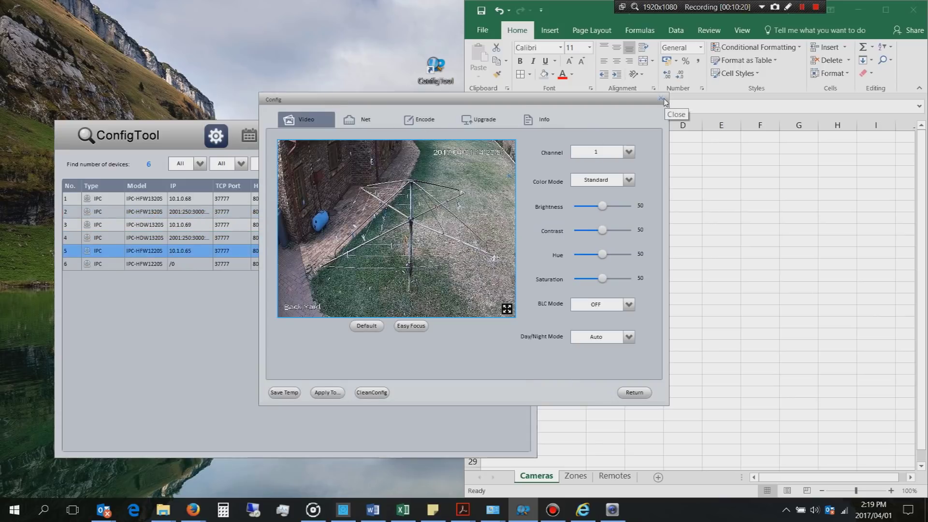
click(664, 102)
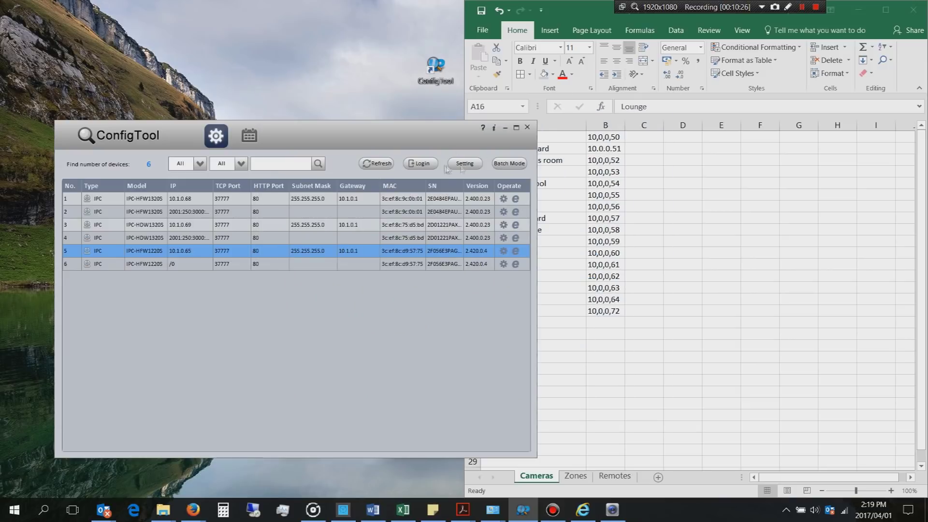
click(468, 165)
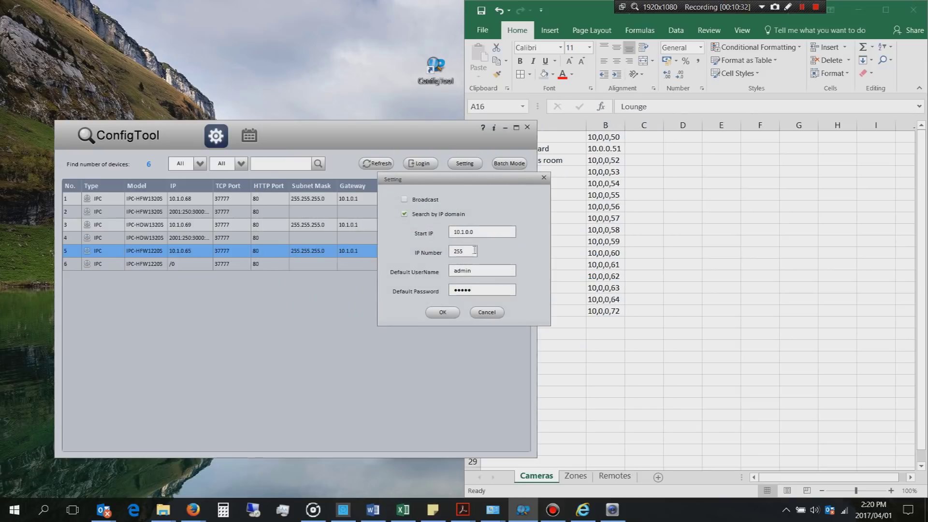
click(488, 313)
- Open the network settings of the camera at 10.1.0.69 and locate its entry in row 3 of the Cameras sheet
double_click(143, 224)
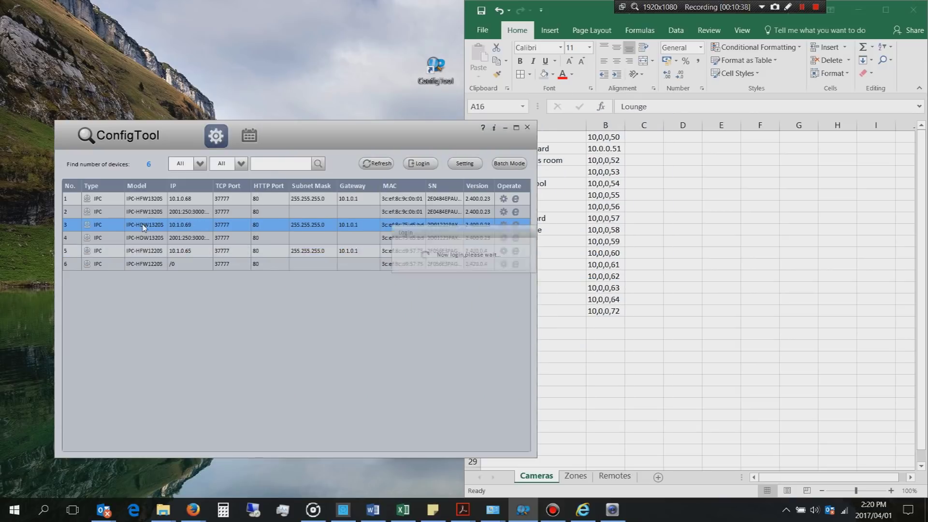
click(155, 133)
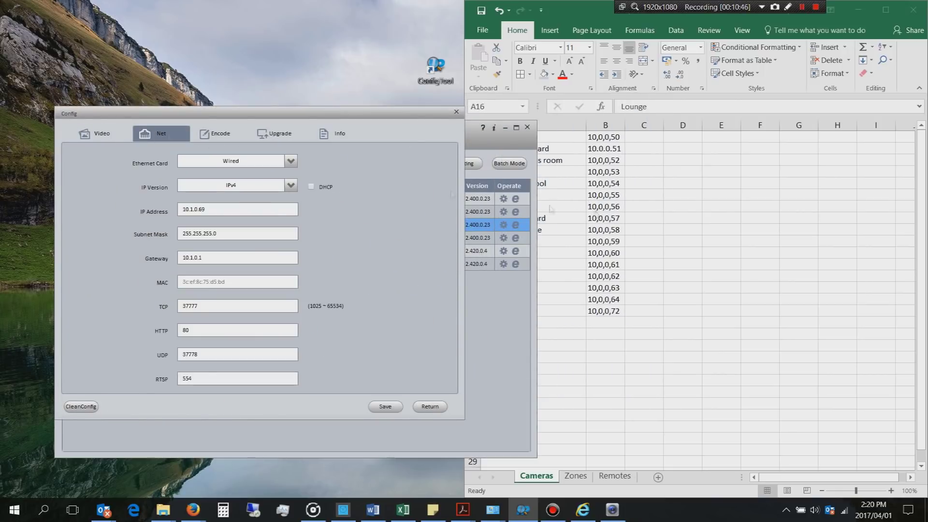
click(551, 210)
click(517, 159)
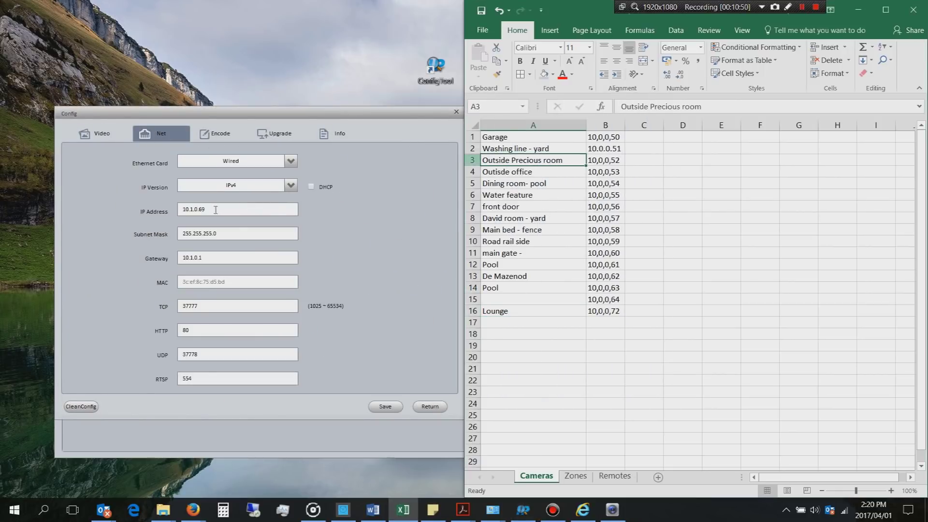
- Set the camera's IP address to 10.0.0.52 and its gateway to 10.0.0.2, save, and return to the device list
drag(206, 208, 190, 208)
text(0.)
drag(207, 257, 163, 262)
text(10.0.0.2)
click(385, 407)
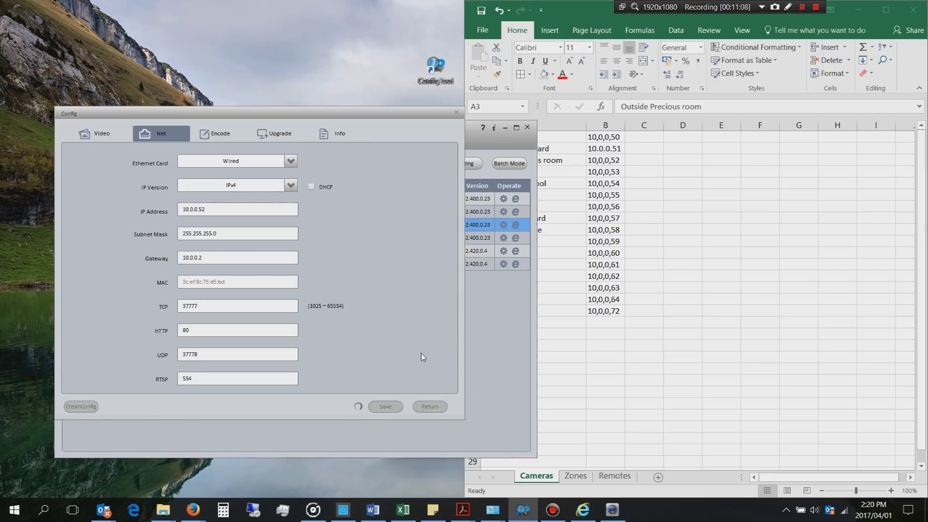
click(464, 269)
click(429, 407)
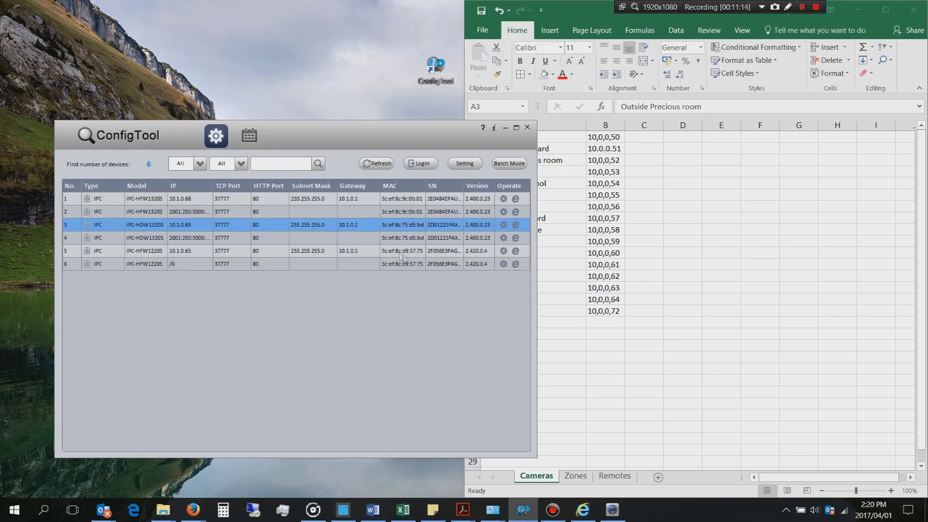
- Refresh the device list, then open the network settings of the camera at 10.1.0.65 and locate its Washing line - yard entry in the Cameras sheet
click(375, 164)
double_click(140, 202)
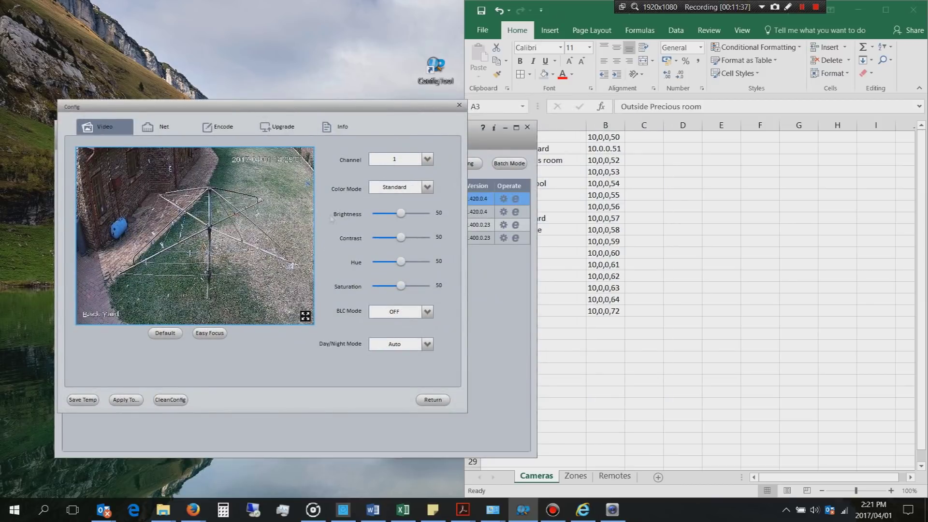
click(164, 126)
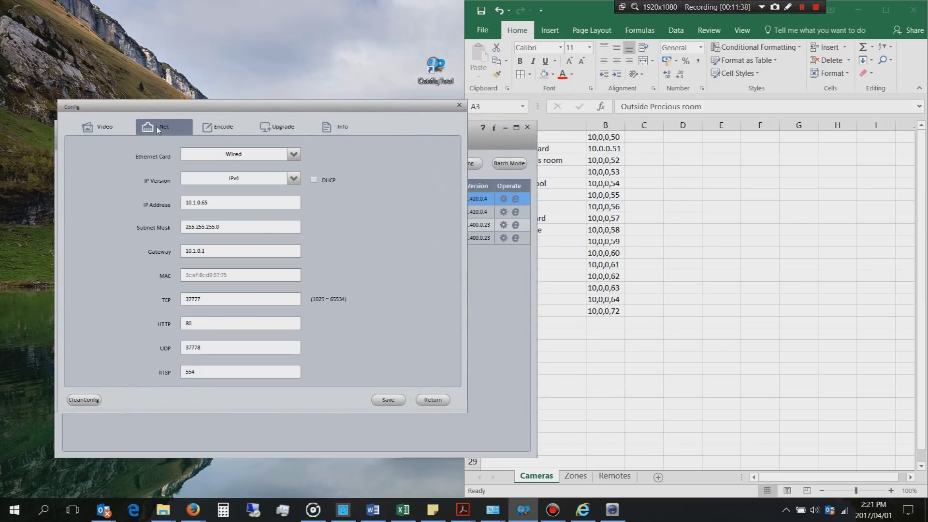
click(531, 160)
click(506, 148)
- Set the Washing line camera's IP address to 10.0.0.51 and gateway to 10.0.0.2, save, and return to the device list
click(162, 208)
text(10.0.0.51)
click(173, 257)
text(10.0.0.2)
click(397, 400)
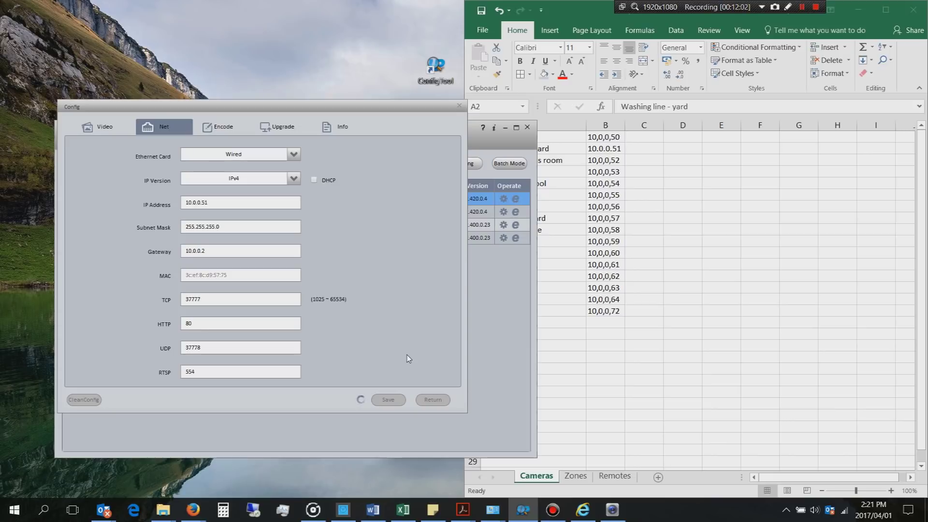
click(465, 271)
click(433, 400)
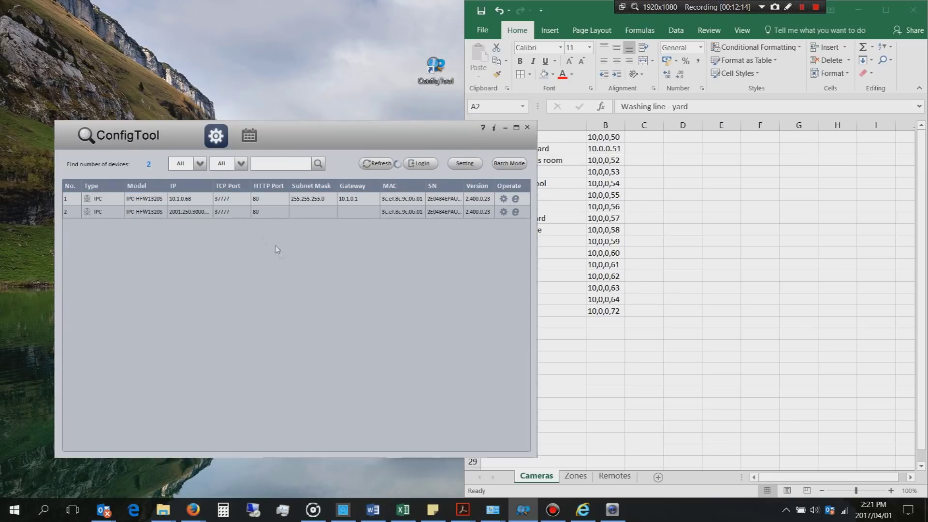
- Preview the camera at 10.1.0.68 and go through the names in the Cameras sheet for a matching entry
double_click(150, 200)
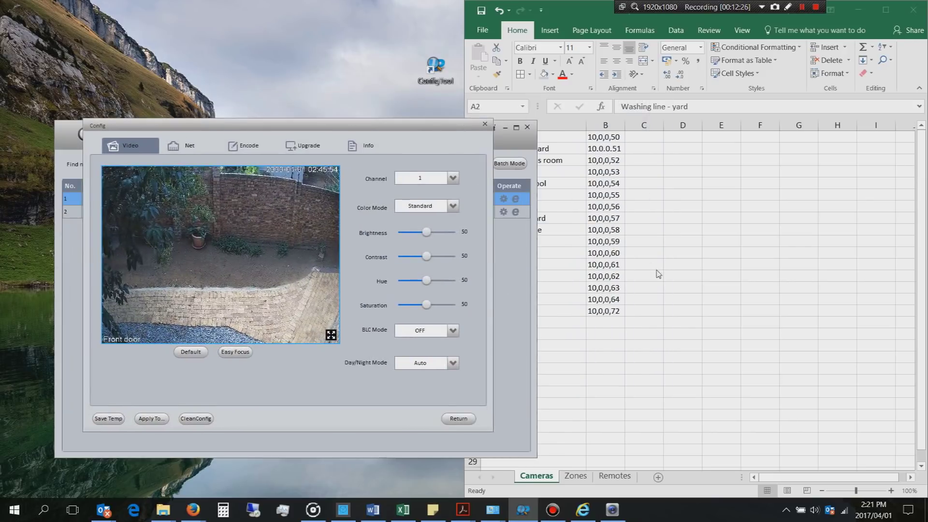
click(658, 274)
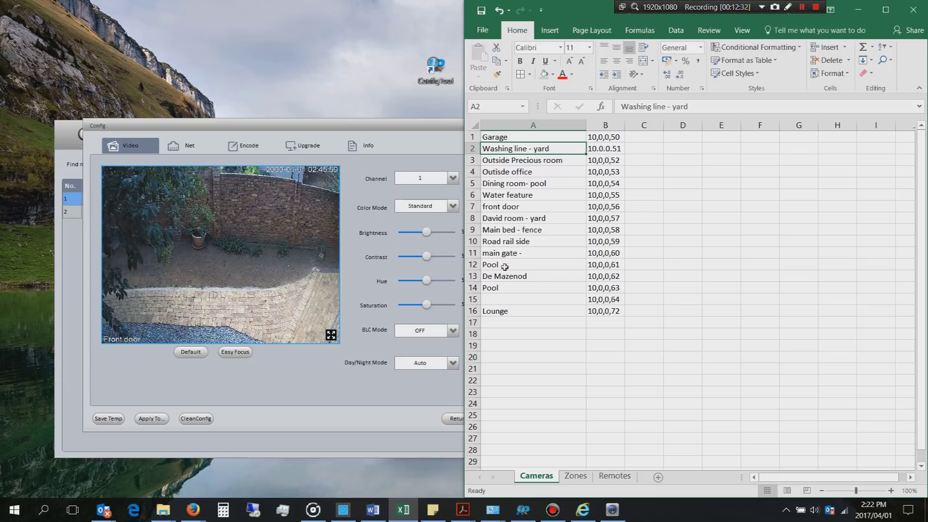
key(Down)
key(Down)
key(Up)
key(Up)
key(Up)
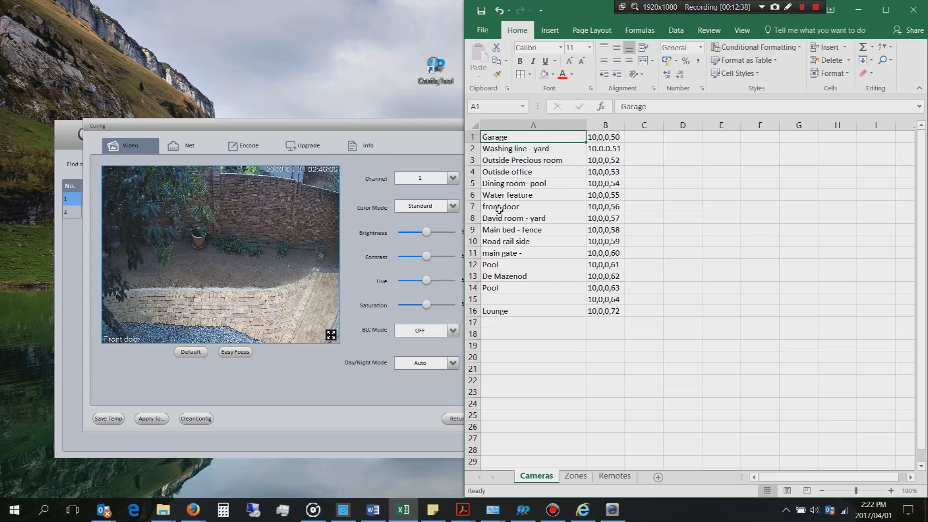
click(497, 264)
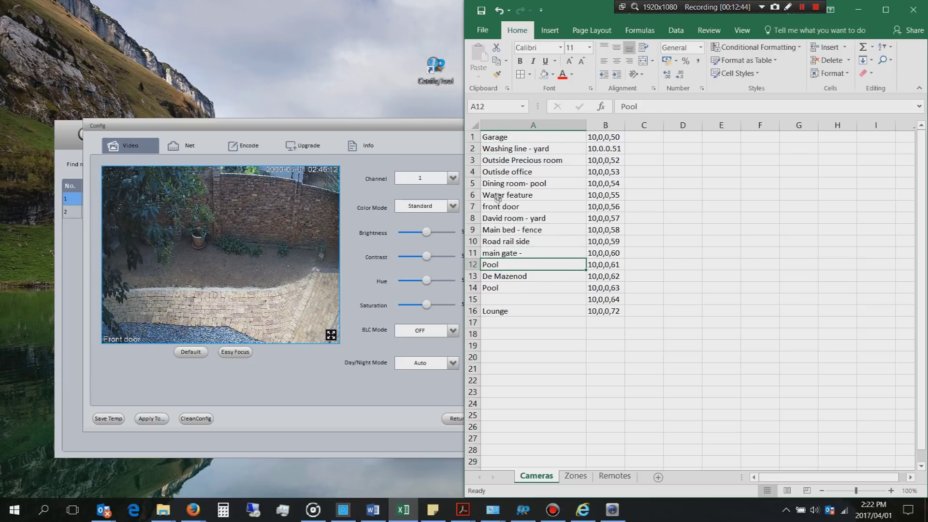
click(498, 217)
key(Down)
key(Down)
key(Down)
key(Down)
key(Down)
key(Down)
click(502, 137)
key(Down)
key(Down)
key(Down)
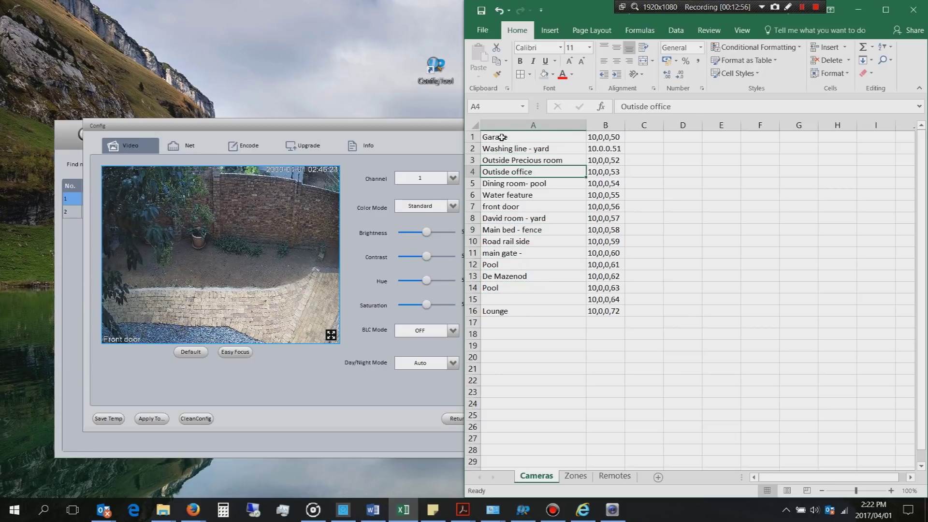
key(Down)
key(Down)
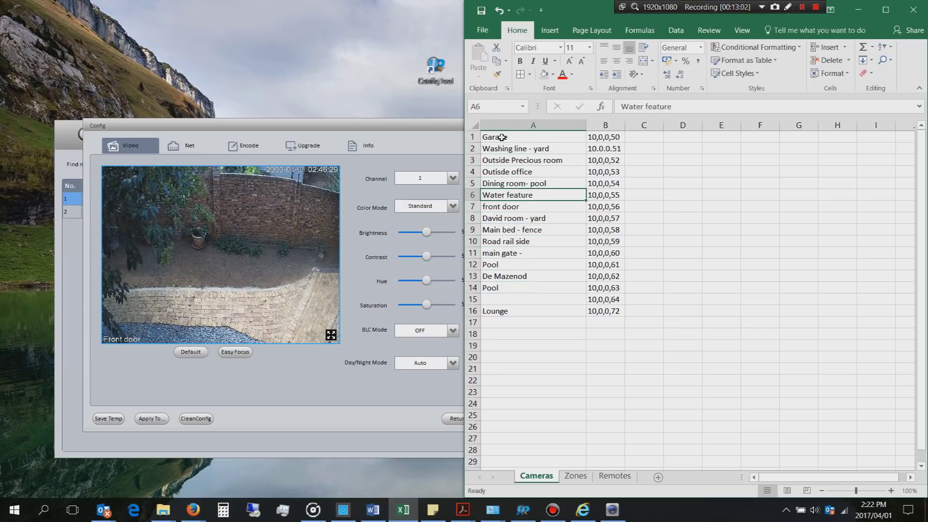
key(Down)
key(Down)
key(Down)
key(Down)
key(Down)
key(Down)
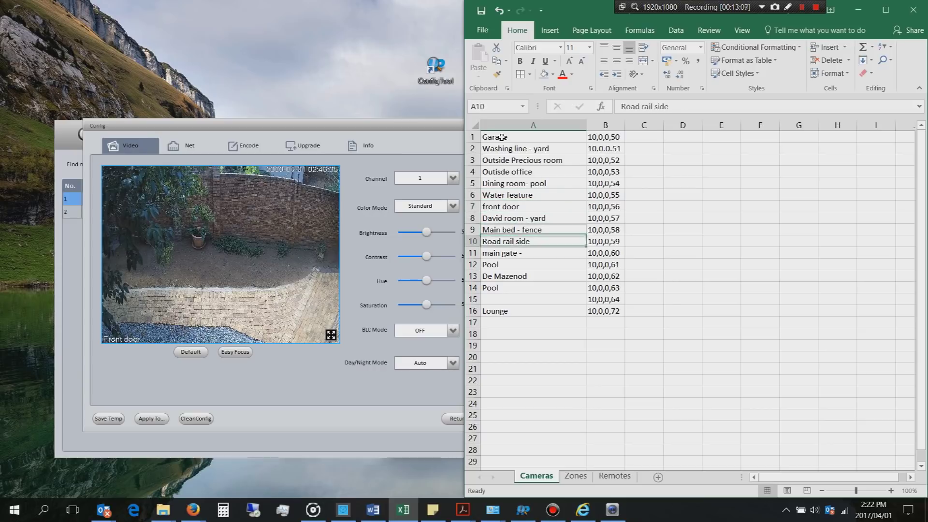
- Record the camera in row 17 of the Cameras sheet as Pathway and wall, 10,0,0,73
key(Down)
key(Down)
key(Down)
key(Down)
key(Down)
text(Pathway an)
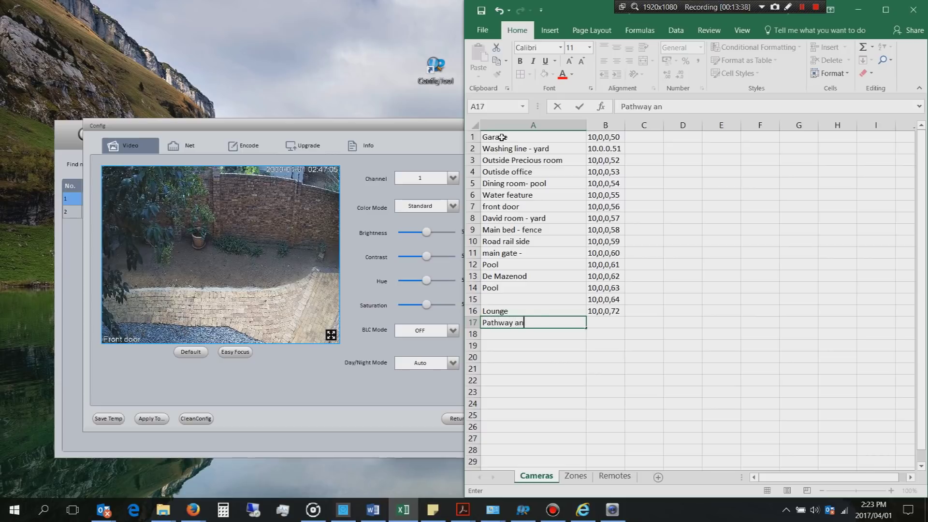
text(d wall)
click(611, 322)
text(10,0,0,73)
- Set the Pathway and wall camera's IP address to 10.0.0.73 and gateway to 10.0.0.2, save, and return to the device list
click(189, 145)
drag(241, 222, 180, 229)
text(10.0.0.73)
drag(231, 270, 205, 276)
text(10.0.0.2)
click(415, 419)
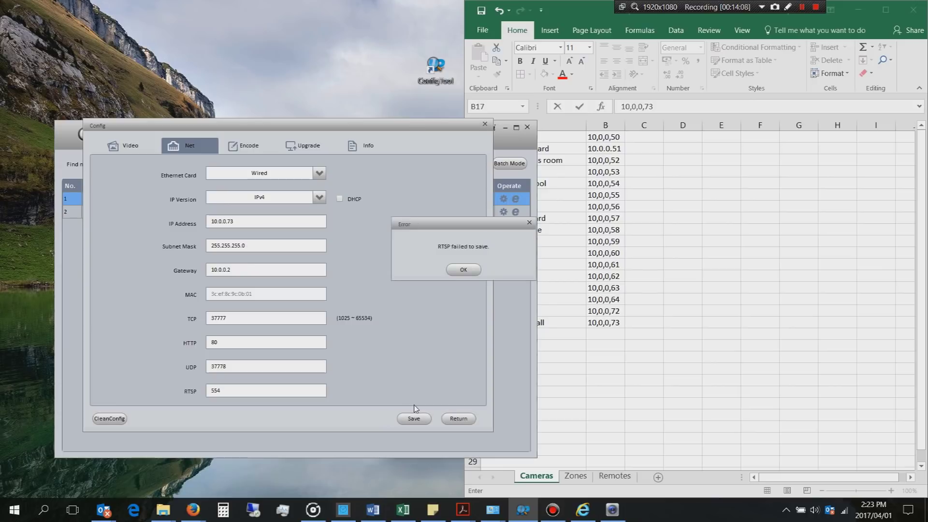
click(461, 271)
click(458, 419)
- Refresh the device list, then set the IP domain search to start at 10.0.0.0
click(377, 164)
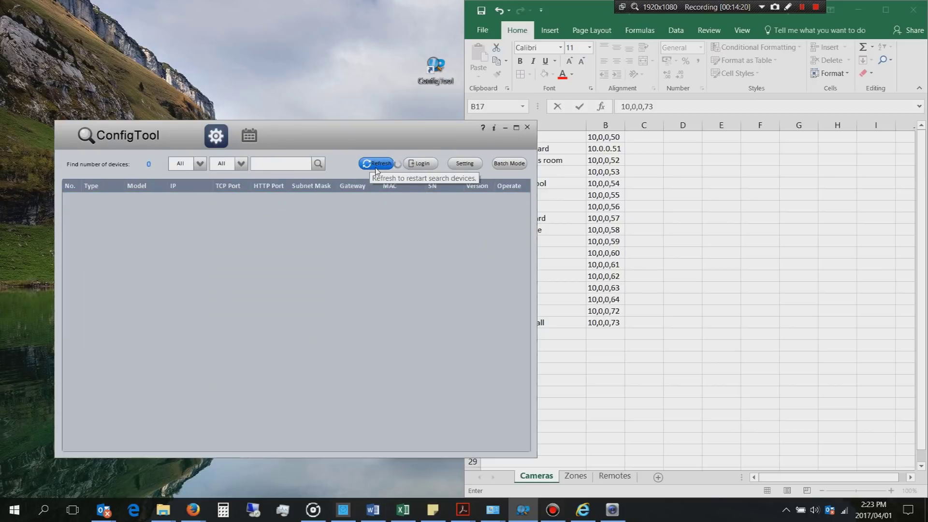
click(460, 169)
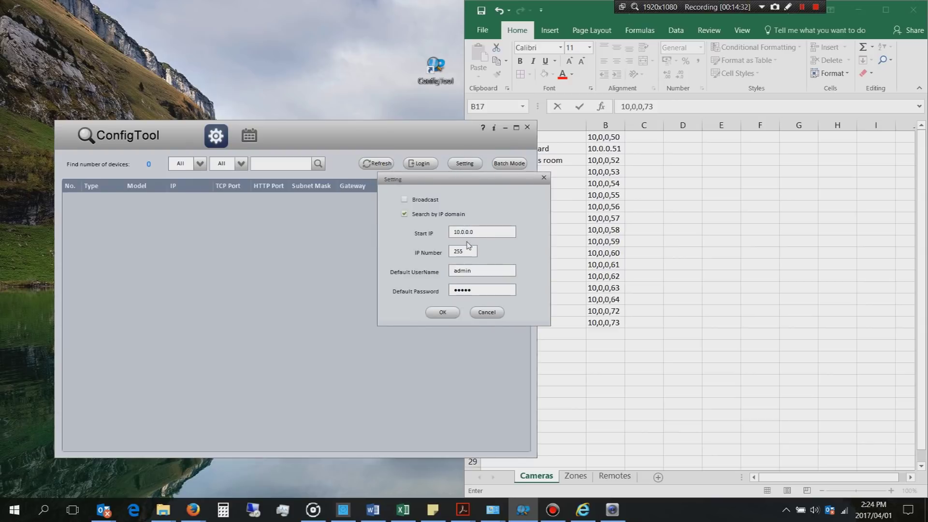
click(442, 312)
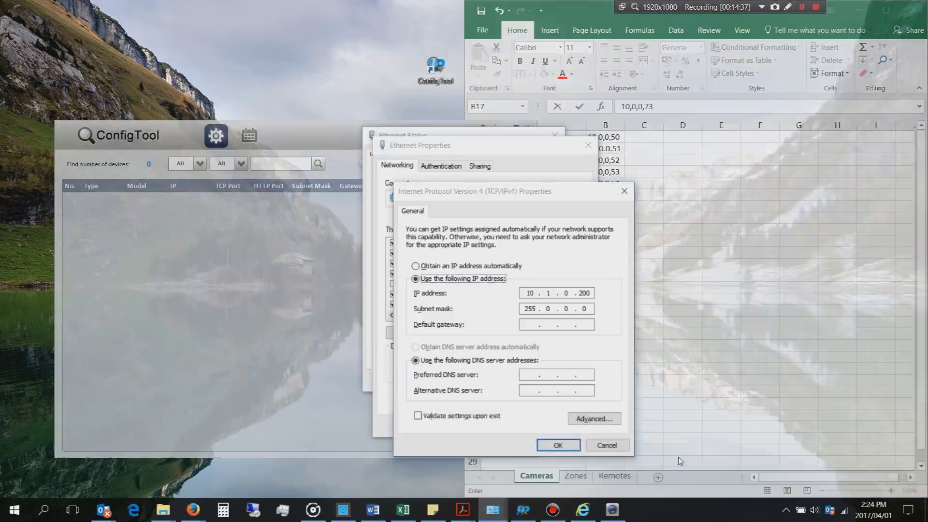
- Set the Ethernet connection's IPv4 properties to obtain an IP address automatically, and close the connection windows
click(415, 265)
click(557, 445)
click(521, 425)
click(541, 382)
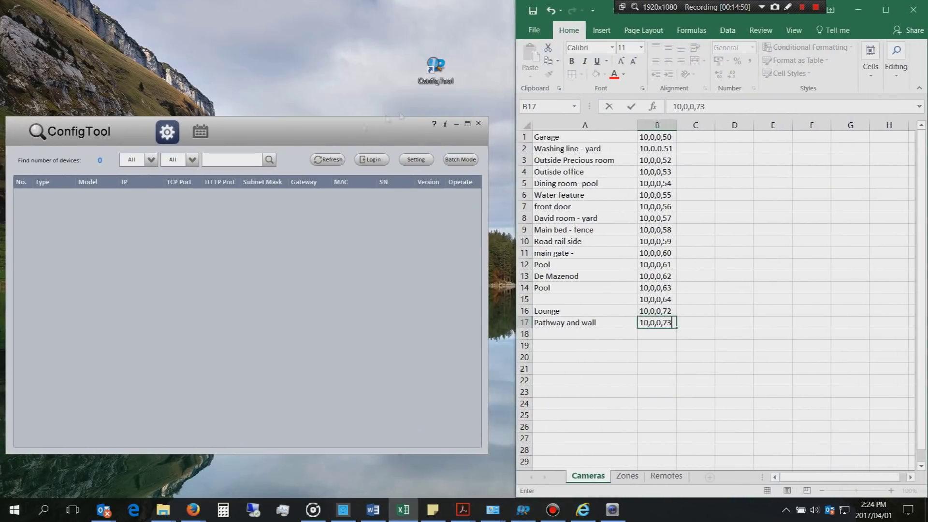
- Refresh the device list on the 10.0.0.x range and open the video preview of the camera at 10.0.0.52
drag(401, 118, 421, 119)
click(348, 160)
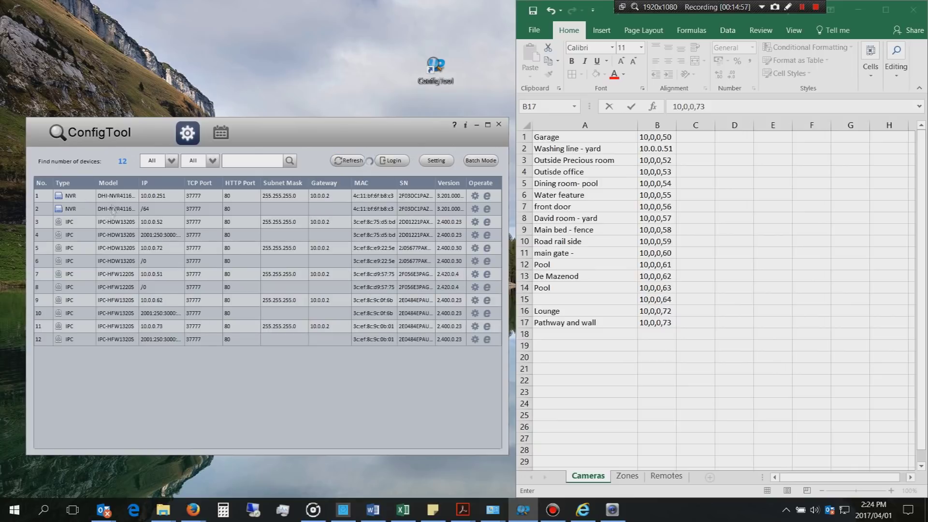
double_click(148, 221)
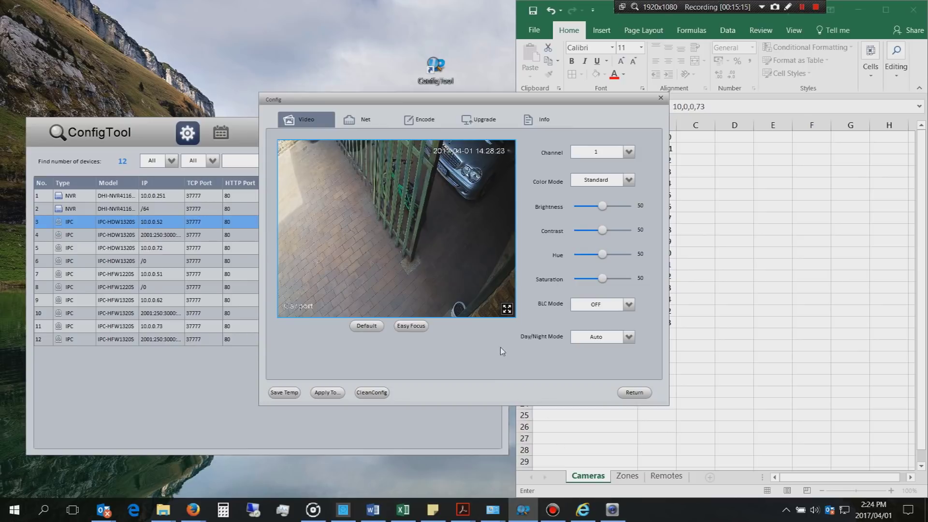
- Close the 10.0.0.52 camera's preview, then open the fourth device's IP modification dialog and dismiss it
drag(512, 237, 470, 238)
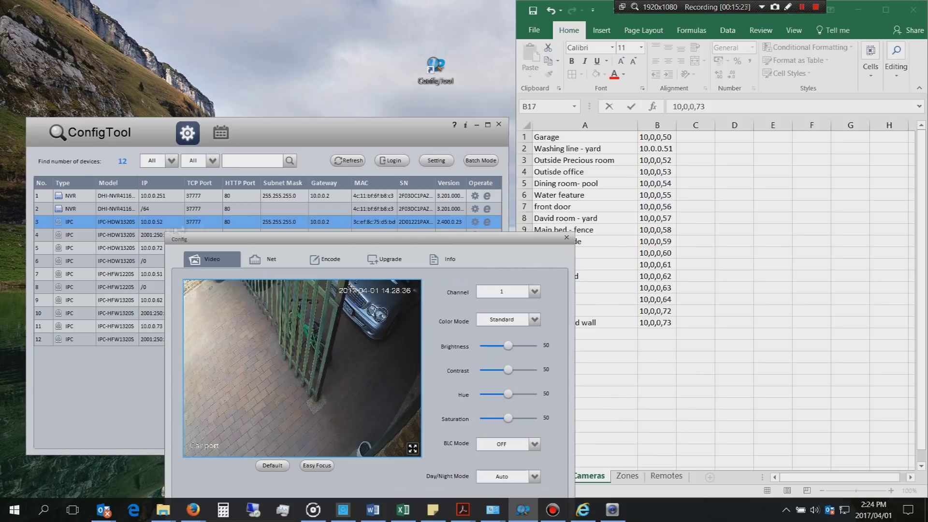
click(566, 241)
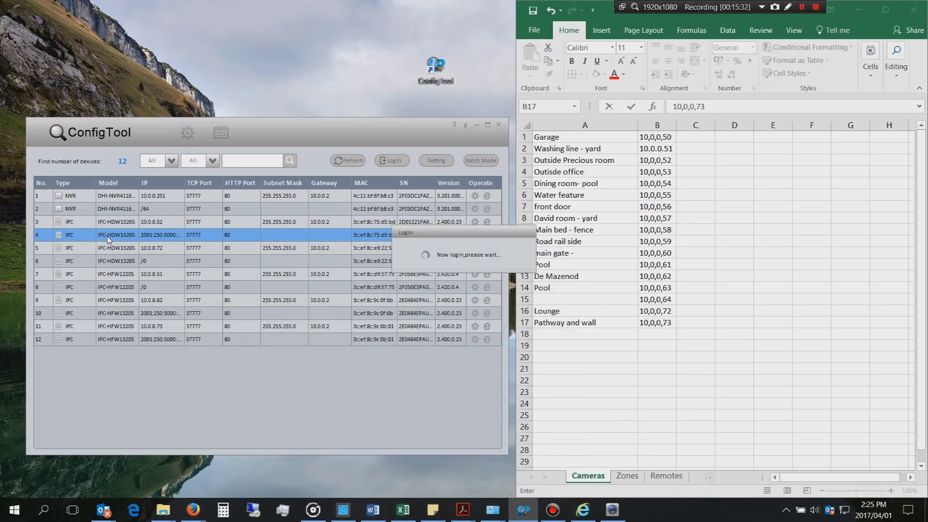
click(477, 317)
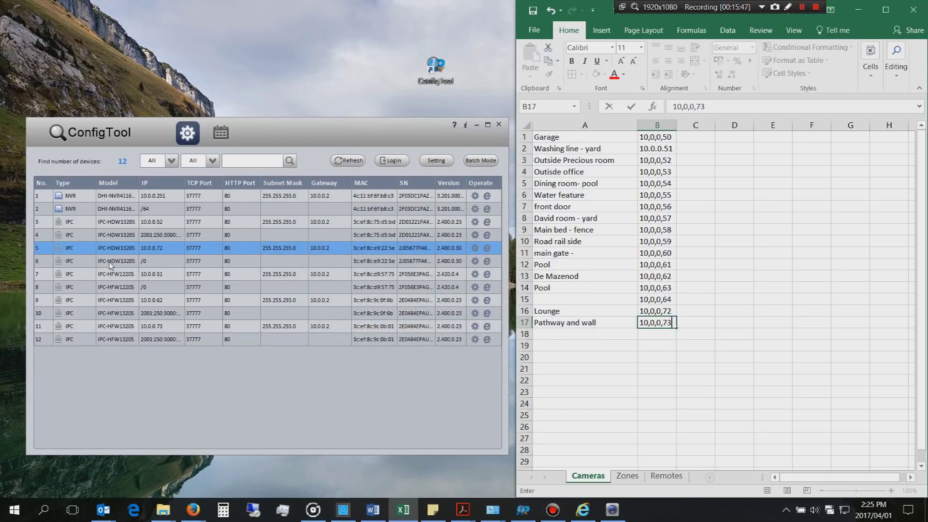
- Try to set the IP address of the sixth device, listed as /0, to 10.0.0.73
double_click(110, 262)
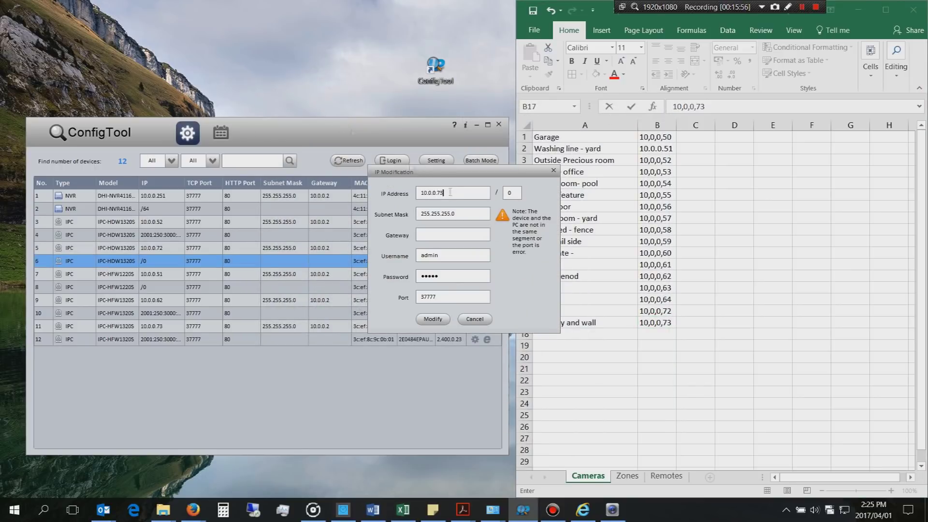
click(432, 319)
click(457, 271)
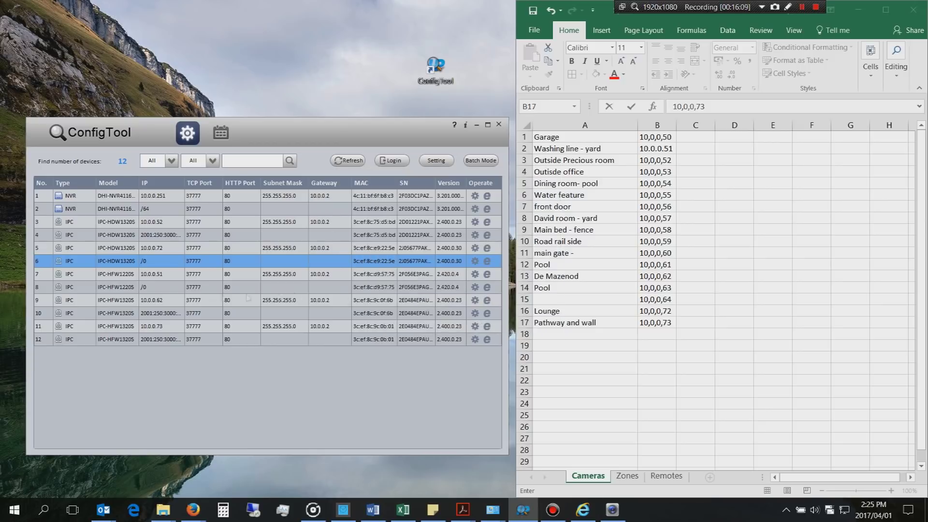
- Check the video previews of the cameras at 10.0.0.51, 10.0.0.62 and 10.0.0.73, returning to the device list after each
double_click(412, 274)
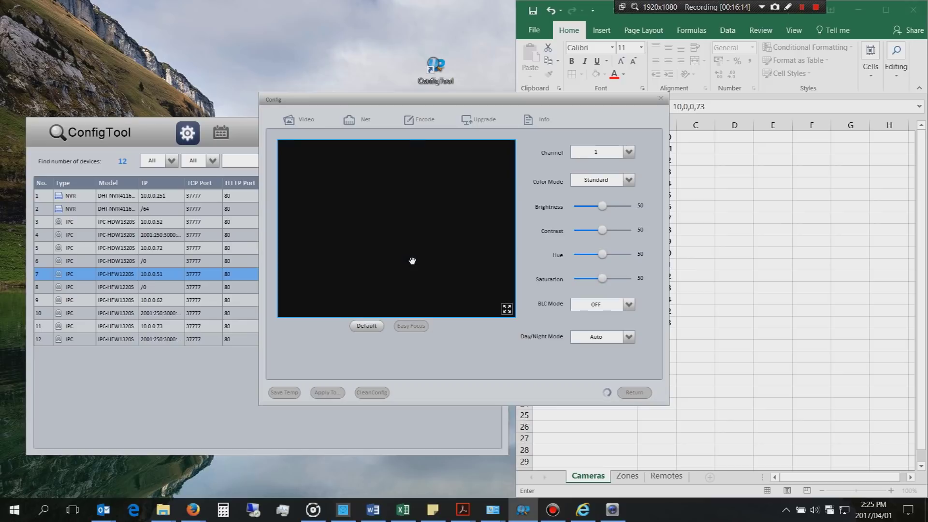
click(634, 392)
double_click(412, 299)
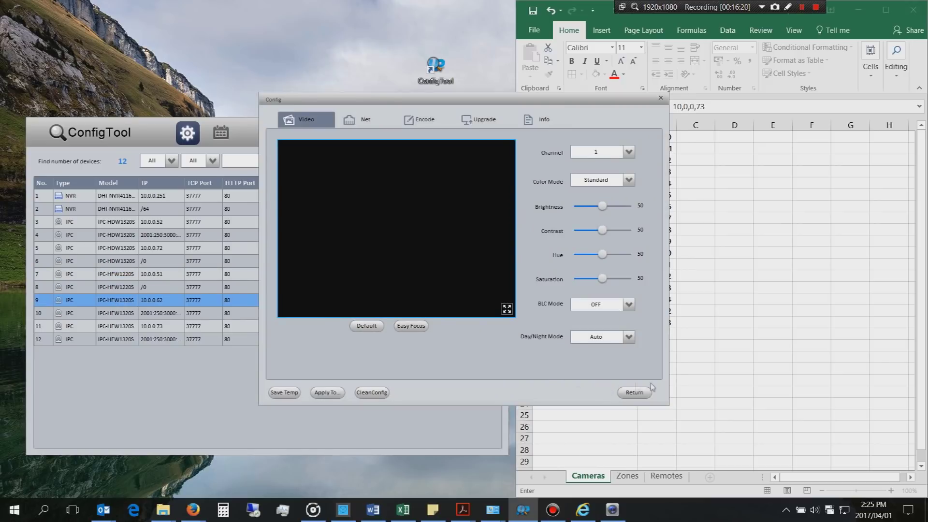
click(634, 392)
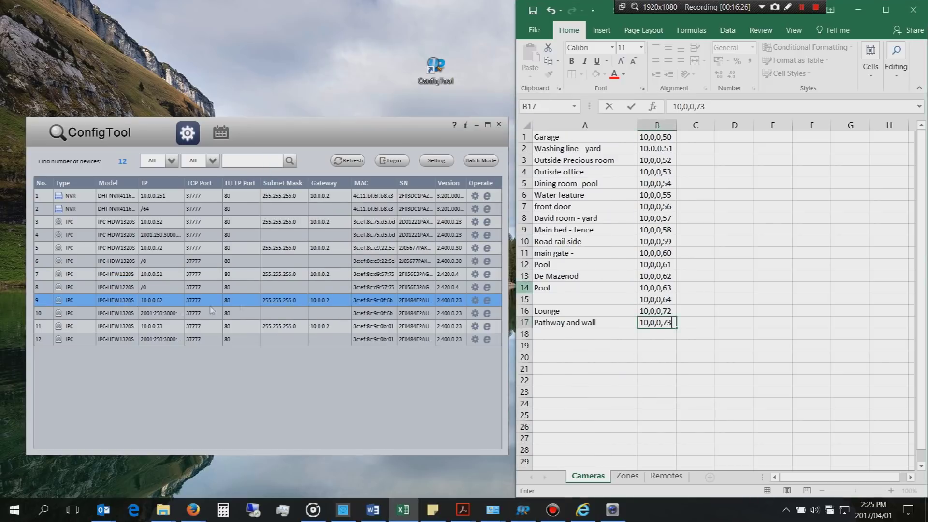
double_click(116, 326)
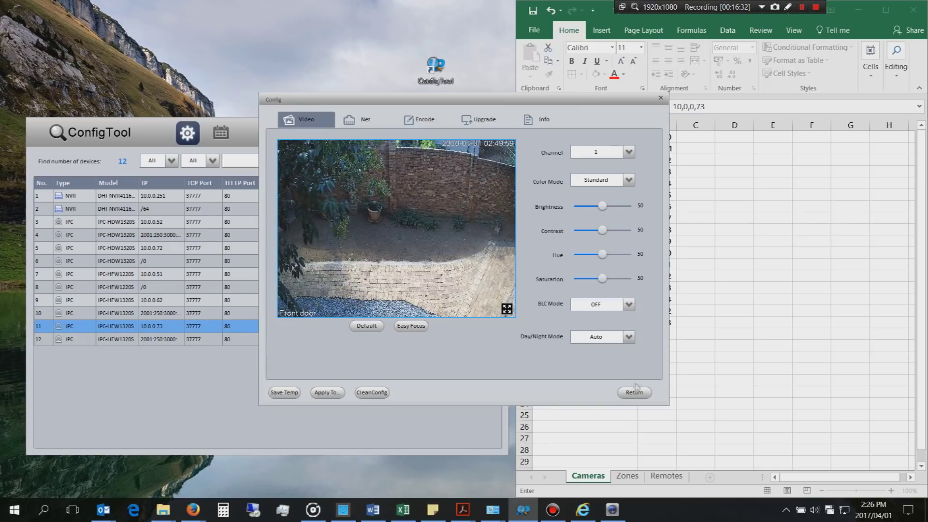
click(635, 392)
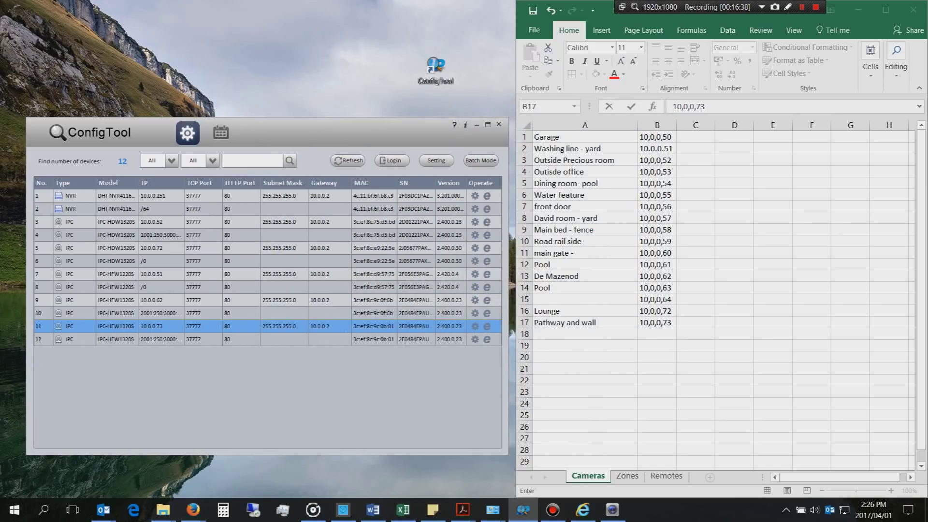
- Switch to the NVR's web interface in Internet Explorer and delete all the added camera channels
click(583, 509)
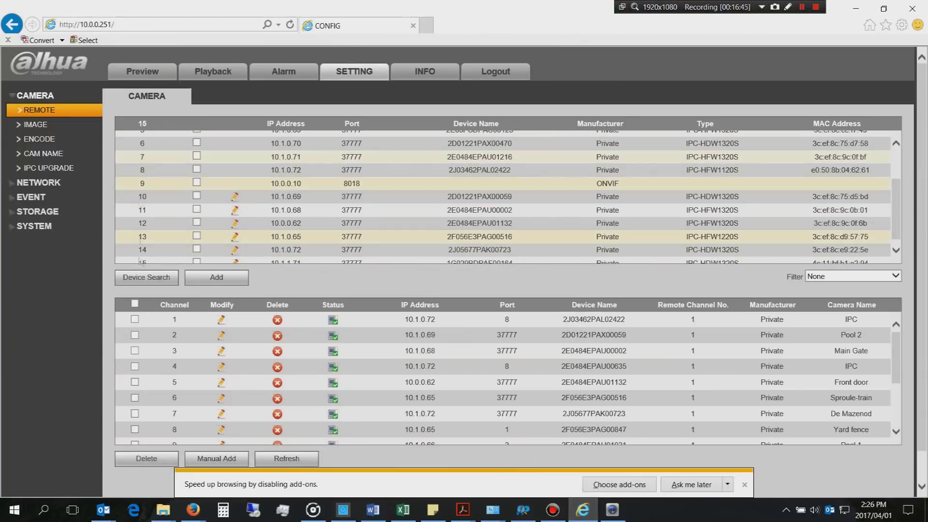
scroll(279, 163, down, 5)
click(134, 269)
click(146, 424)
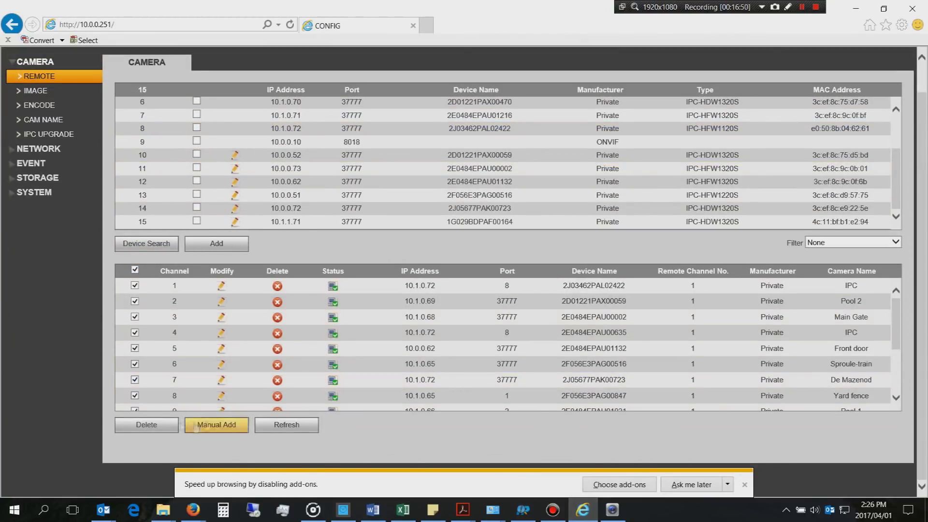
- Search for devices again, select the found cameras, and add them to the NVR's channels
click(146, 243)
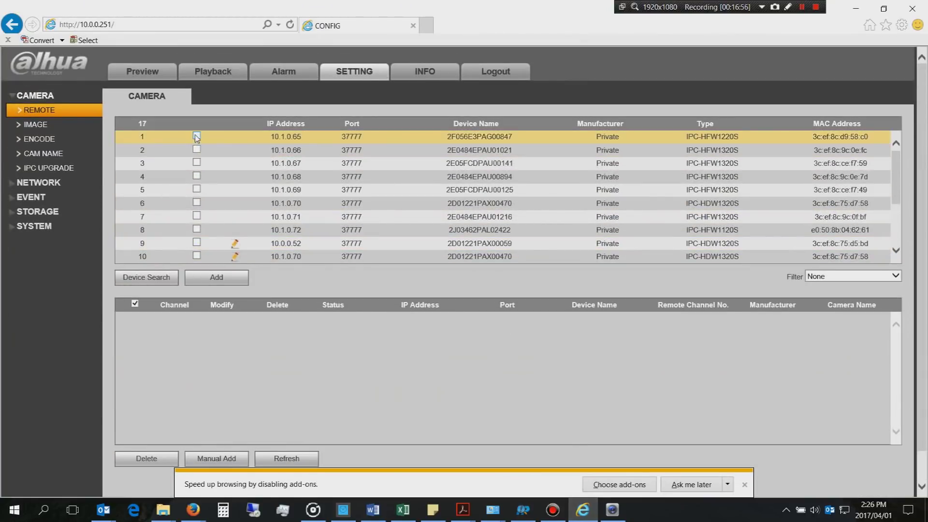
right_click(197, 137)
click(197, 136)
click(197, 149)
click(196, 163)
click(197, 176)
click(197, 189)
click(196, 203)
click(197, 216)
click(196, 229)
click(197, 242)
click(197, 256)
scroll(197, 256, down, 2)
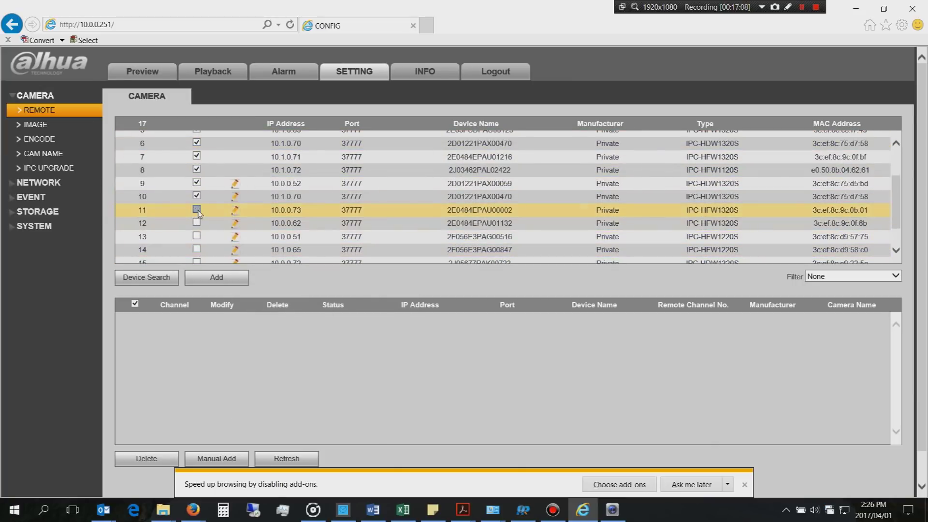
click(216, 277)
scroll(406, 333, down, 3)
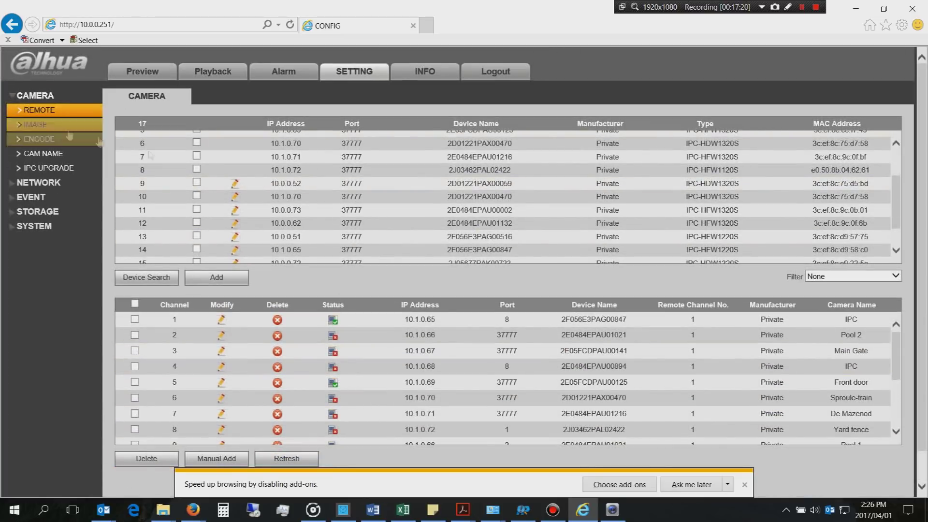
- Switch to SmartPSS and open a new Liveview from its home page
click(859, 12)
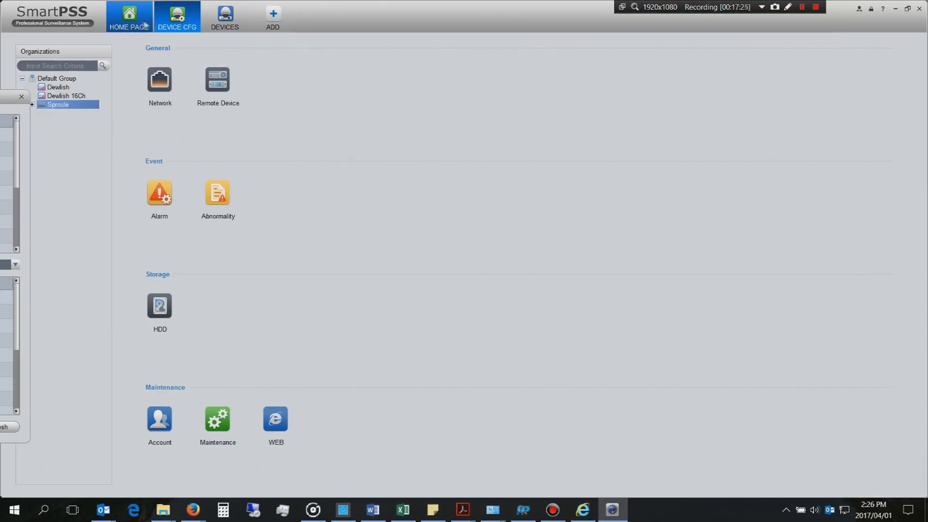
click(143, 21)
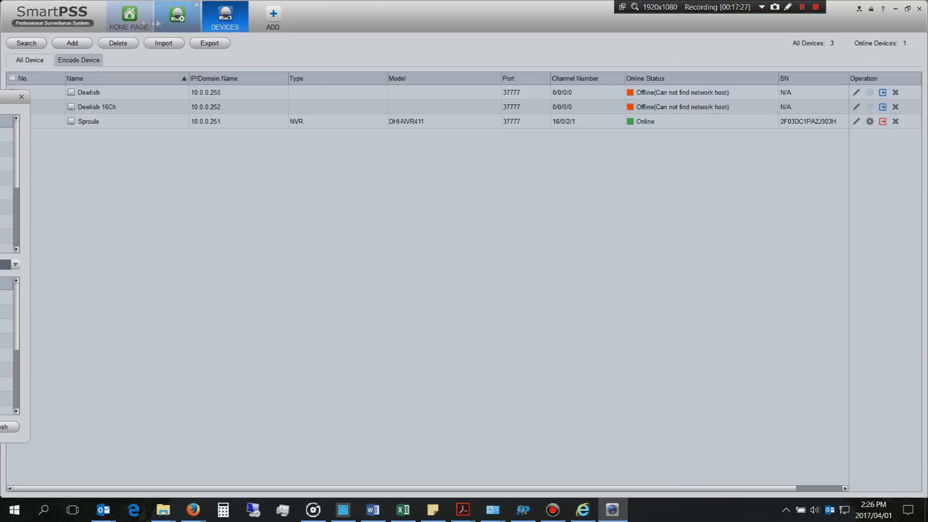
click(145, 22)
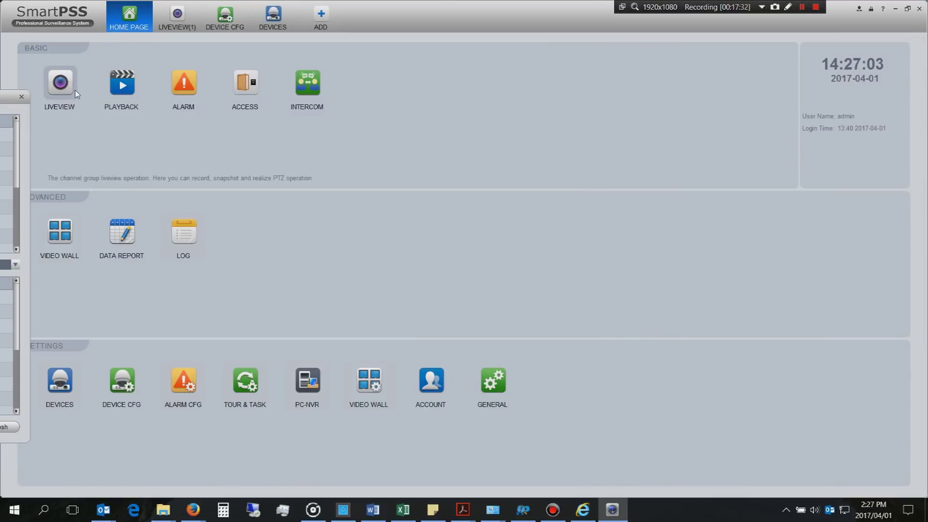
click(74, 90)
- Open the live view of all the online NVR's cameras and close the overlapping window left on the screen
click(848, 96)
right_click(871, 103)
click(874, 105)
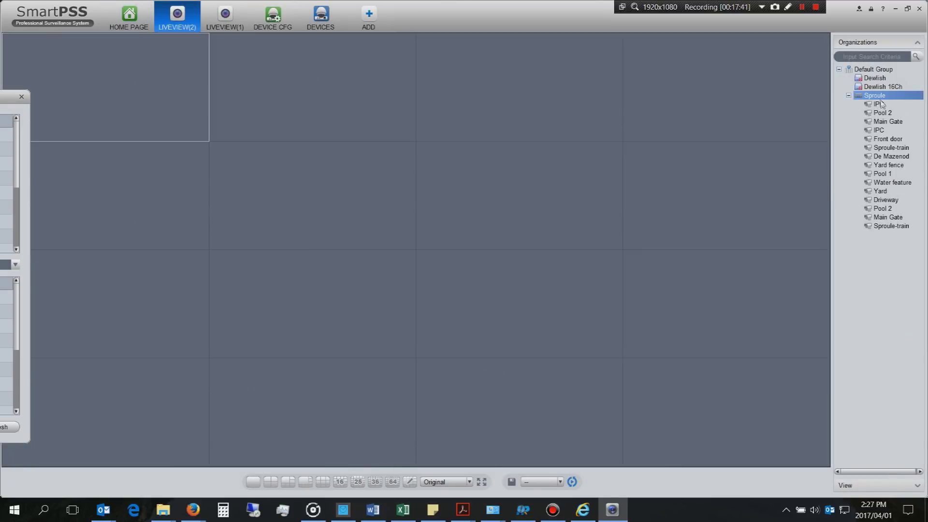
right_click(872, 103)
click(872, 108)
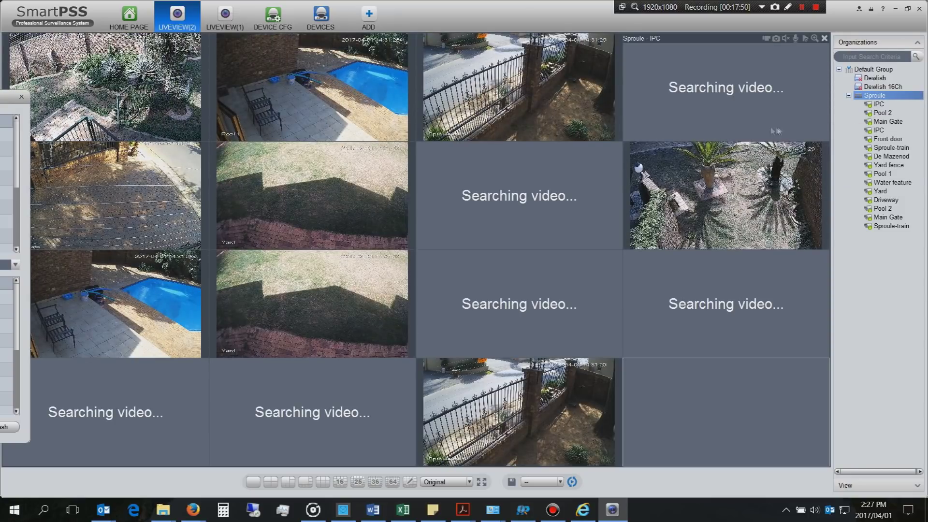
click(22, 97)
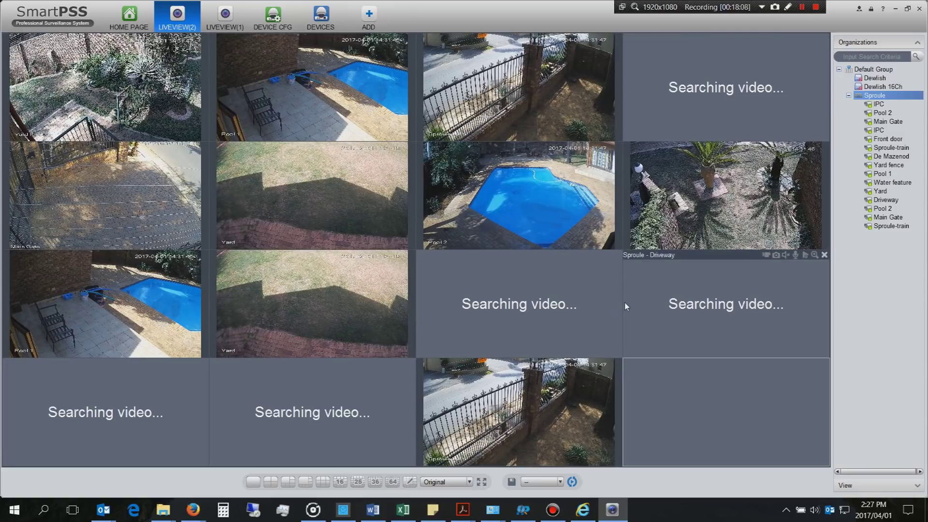
- Go to the NVR's device configuration, close both live views, and open the Remote Device settings
right_click(862, 96)
click(864, 125)
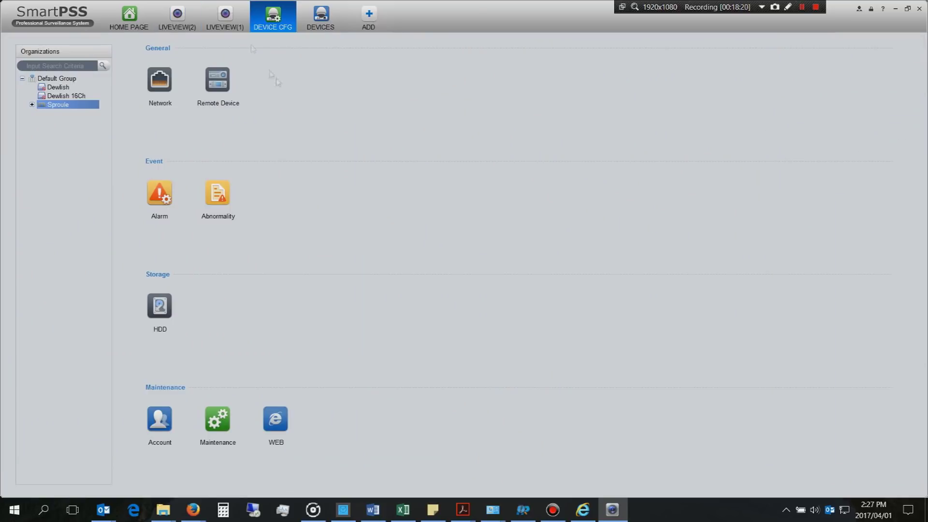
click(243, 6)
click(195, 6)
click(217, 80)
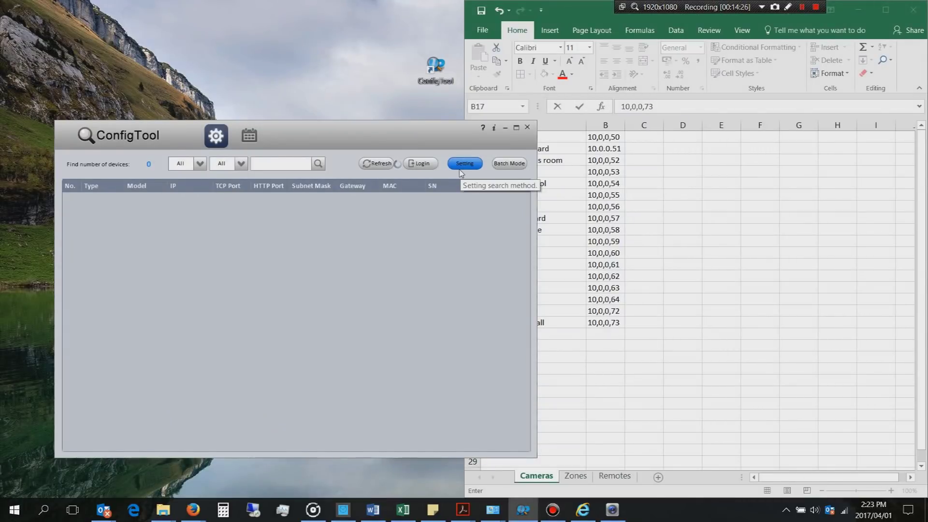
- Set ConfigTool's IP domain search to start at 10.0.0.0
click(462, 163)
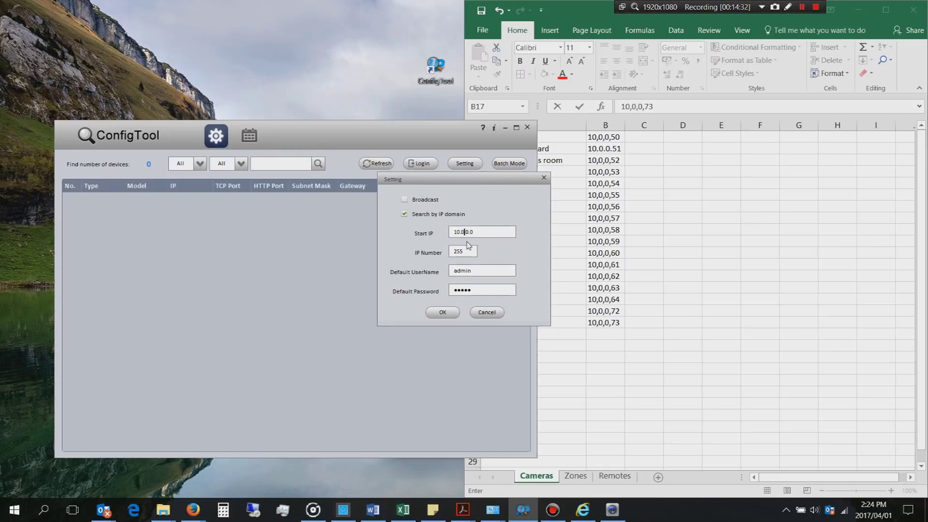
click(442, 312)
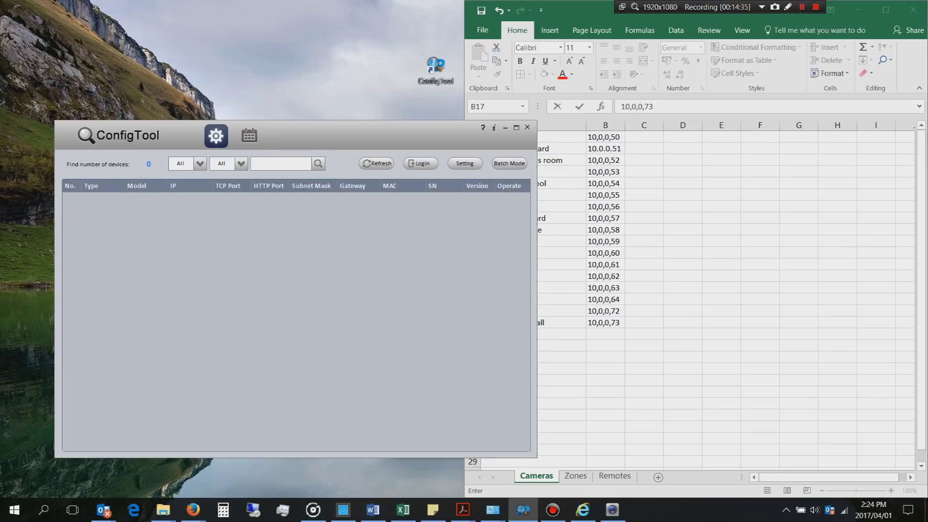
- Set the Ethernet connection's IPv4 properties to obtain an IP address automatically, and close the connection windows
mouse_move(493, 512)
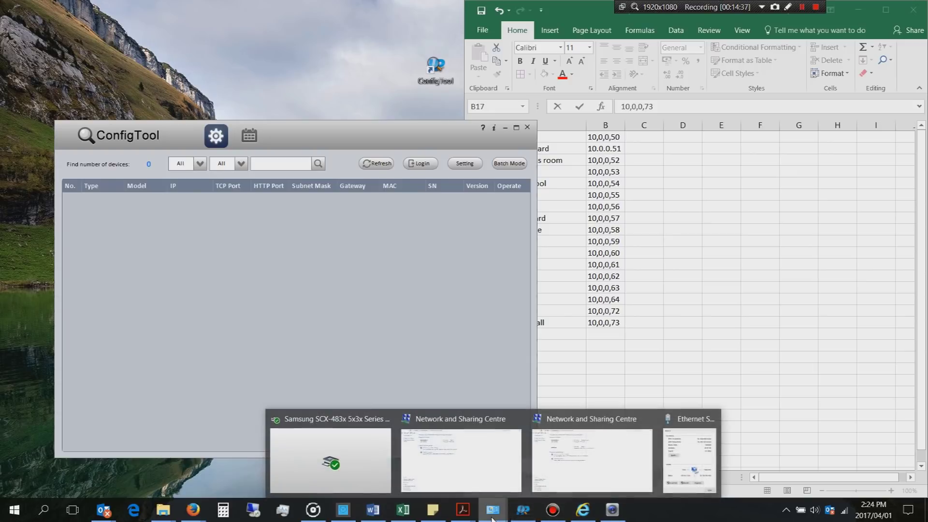
click(676, 457)
click(442, 266)
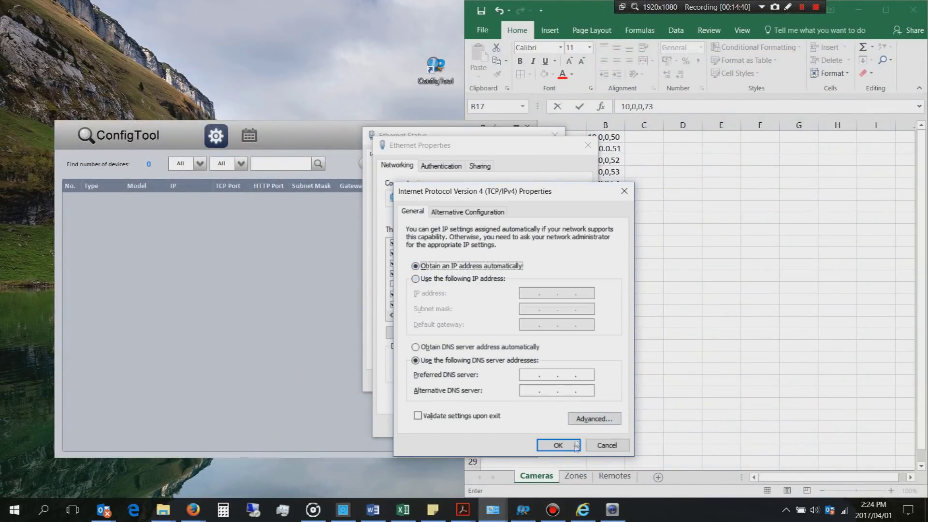
click(560, 445)
click(537, 426)
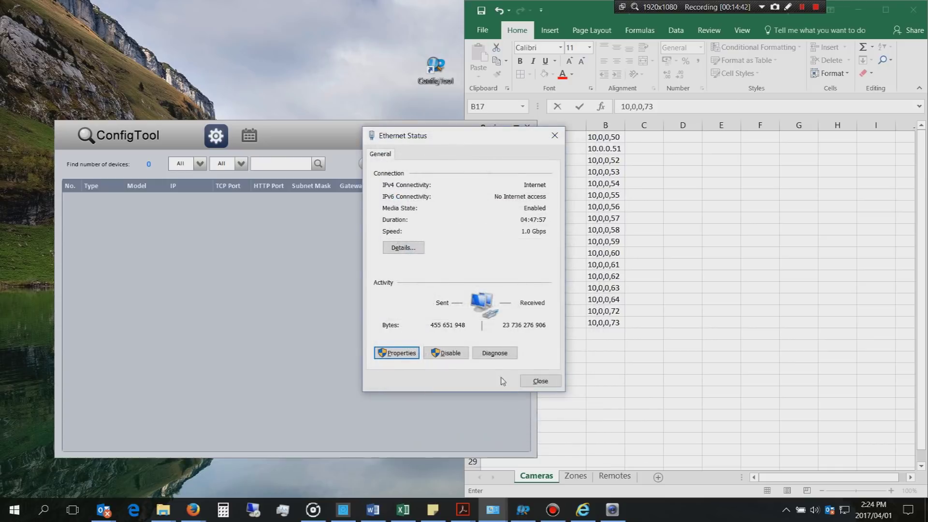
click(540, 380)
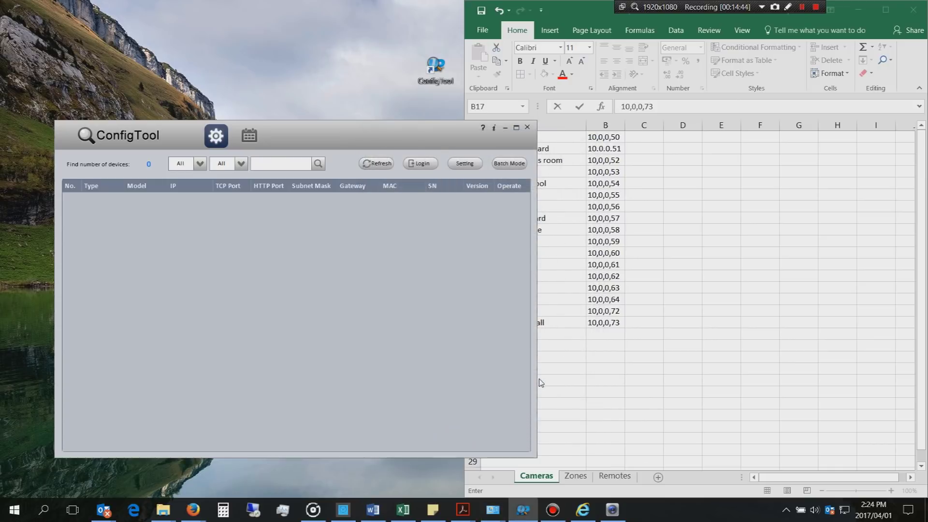
- Arrange the ConfigTool and Excel windows side by side so they do not overlap
drag(432, 134, 383, 130)
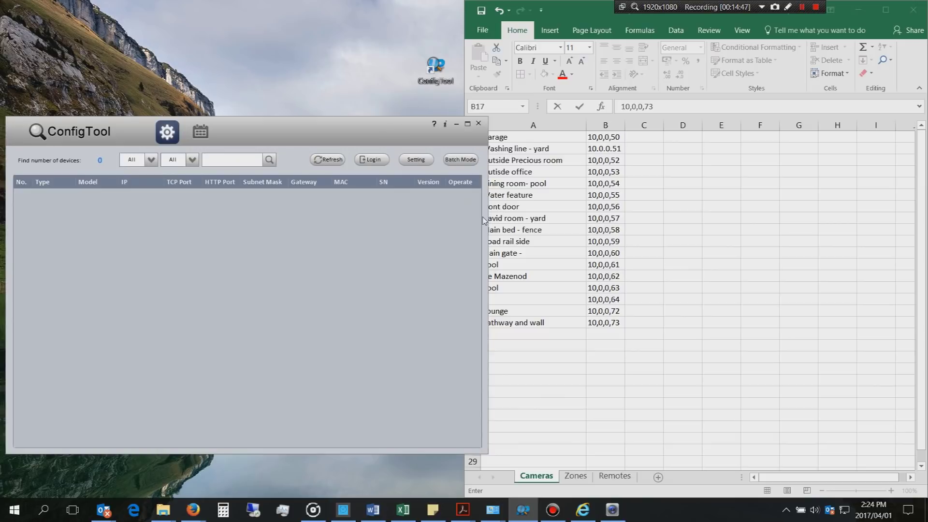
drag(465, 83, 524, 83)
drag(344, 132, 364, 132)
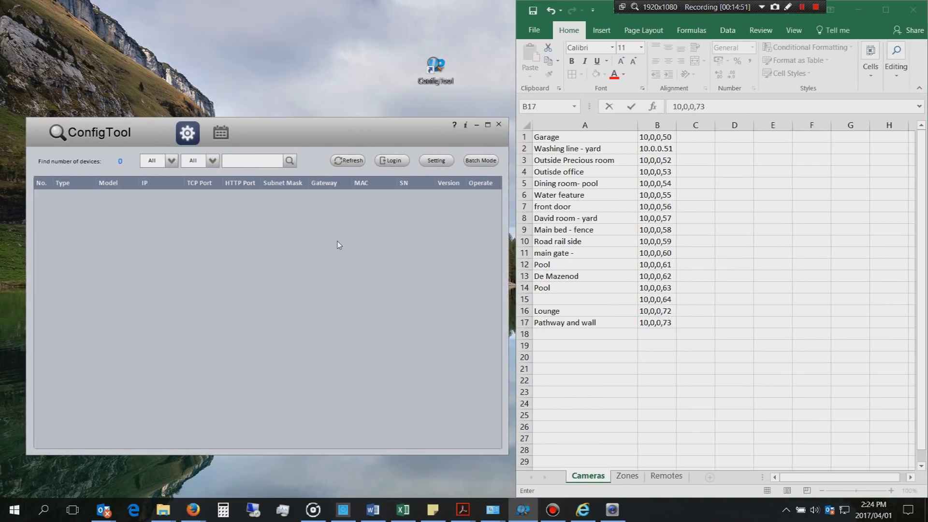
- Refresh the device list and open the video preview of the camera at 10.0.0.52
click(350, 161)
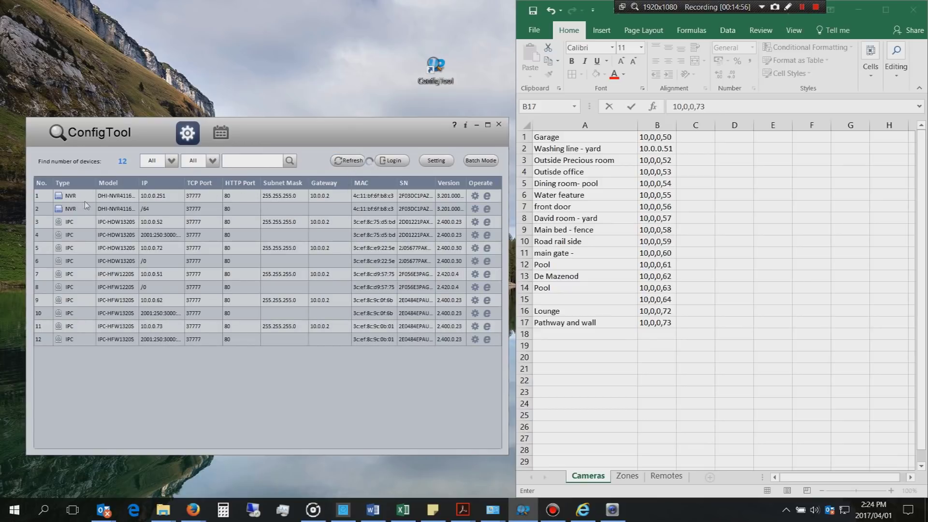
double_click(108, 222)
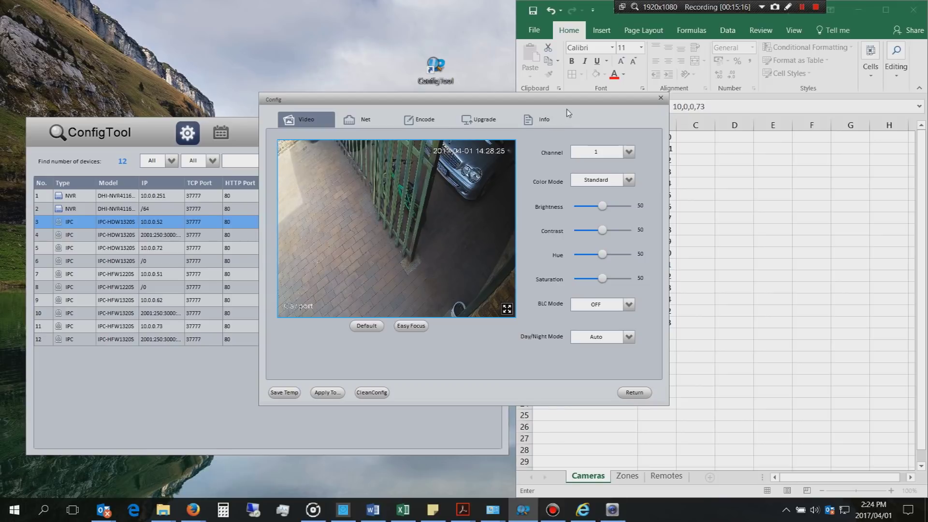
- Compare the 10.0.0.52 camera's preview with the Excel camera list, and view and close the preview of the camera at 10.0.0.72
drag(563, 102, 470, 241)
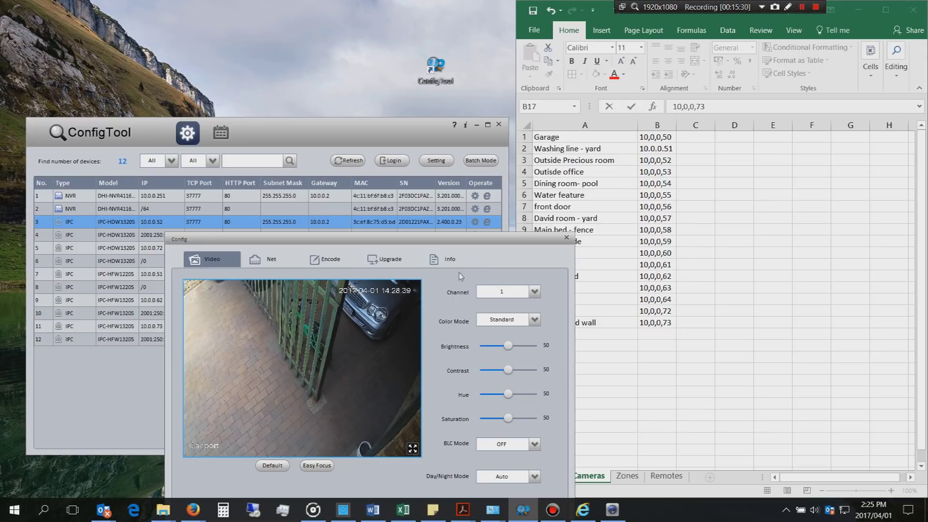
click(567, 239)
double_click(109, 239)
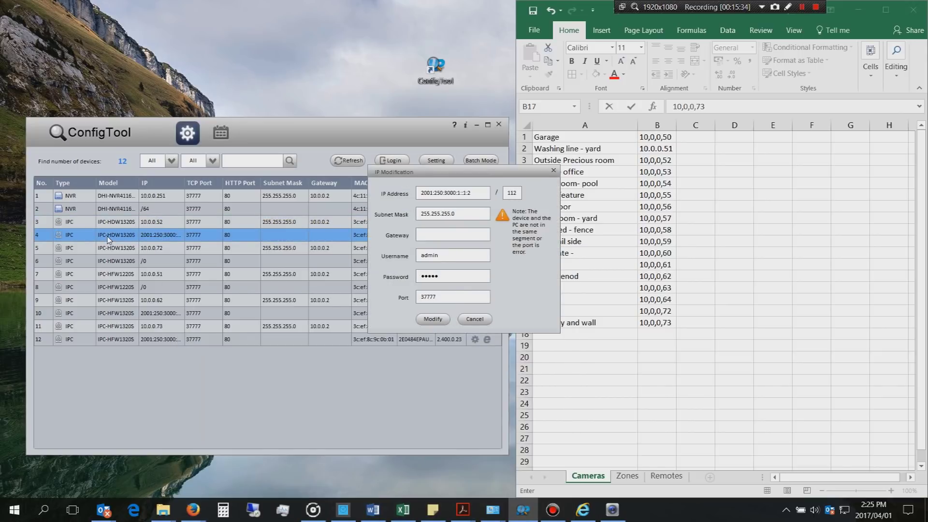
click(475, 319)
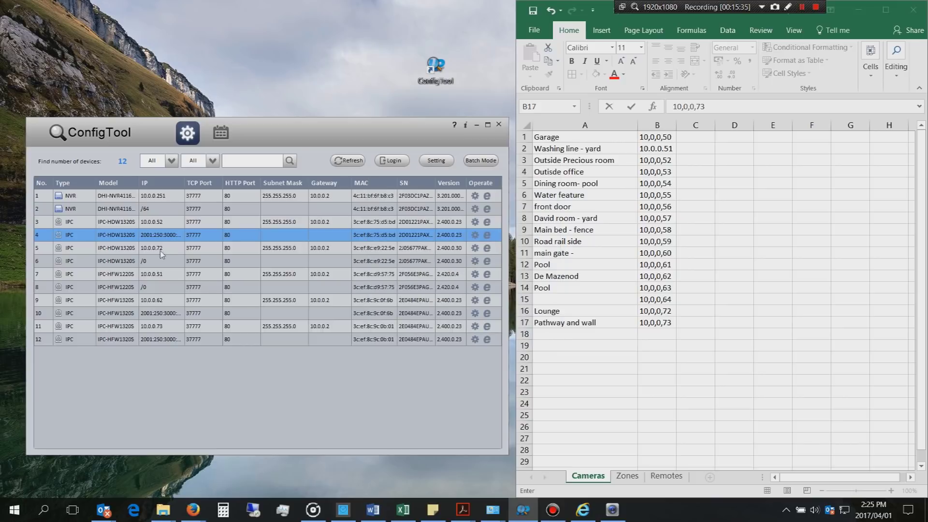
double_click(130, 248)
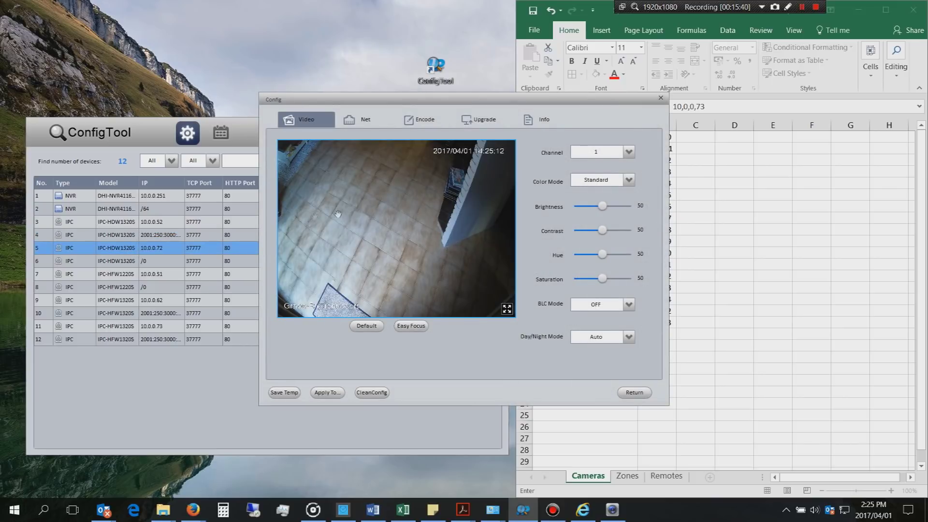
click(661, 99)
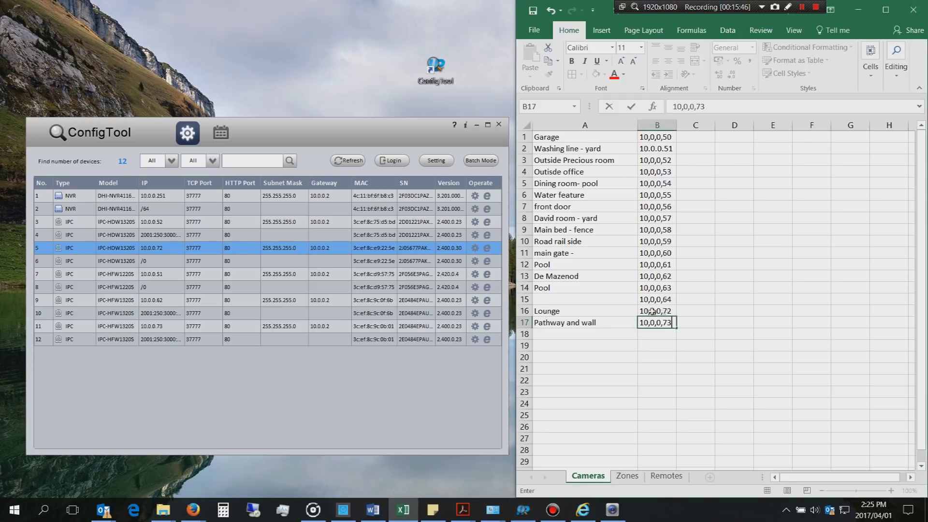
- View the video previews of the cameras at 10.0.0.51, 10.0.0.62 and 10.0.0.73 one after another, returning to the device list each time
double_click(135, 274)
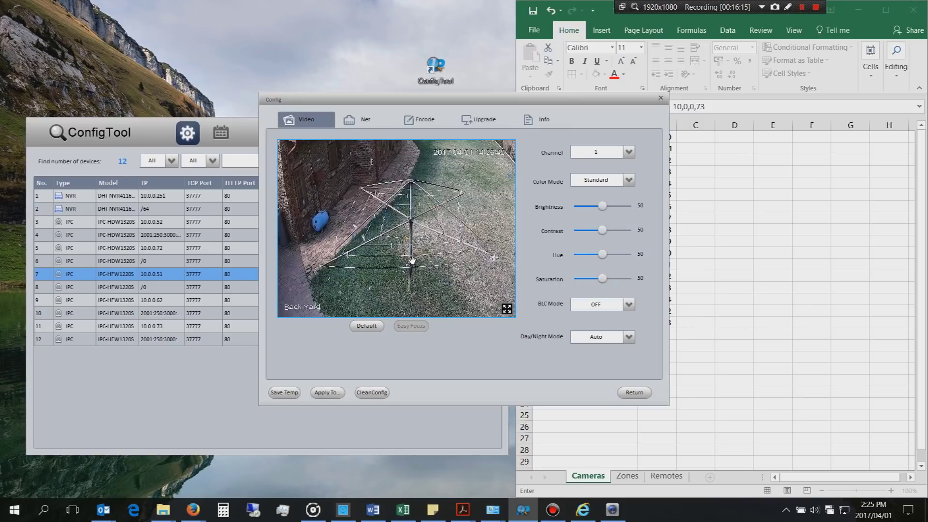
click(643, 391)
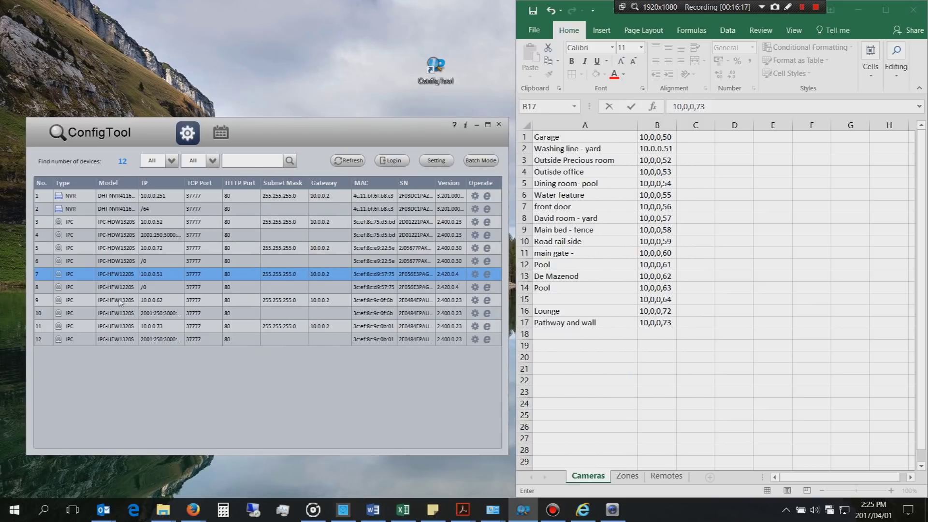
double_click(117, 300)
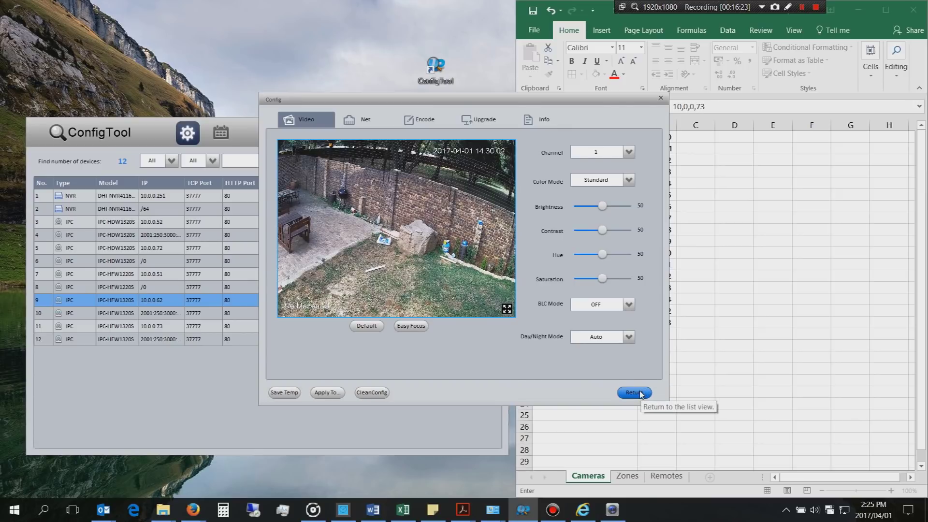
click(641, 393)
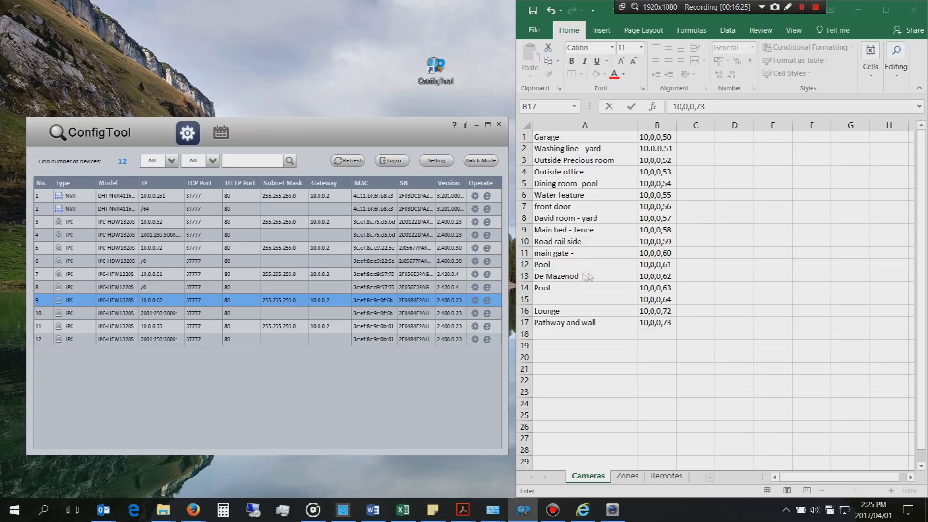
double_click(116, 332)
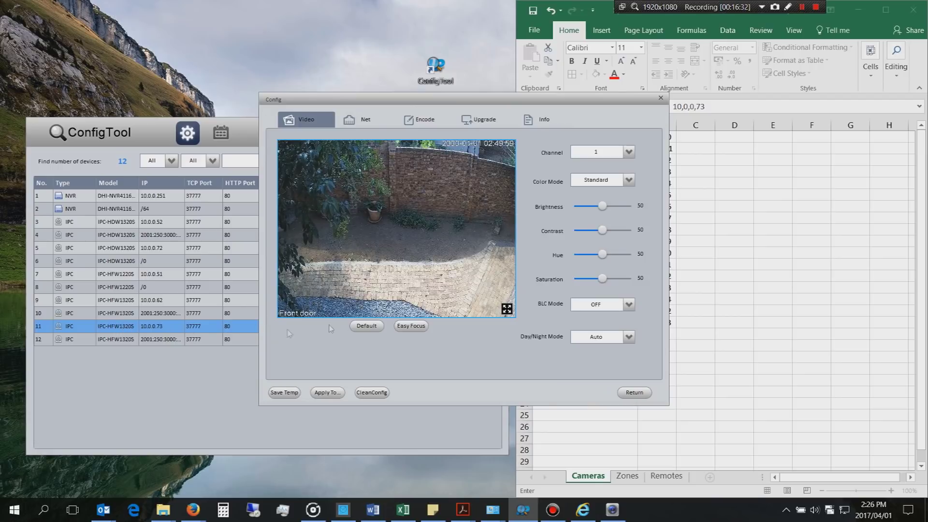
click(634, 393)
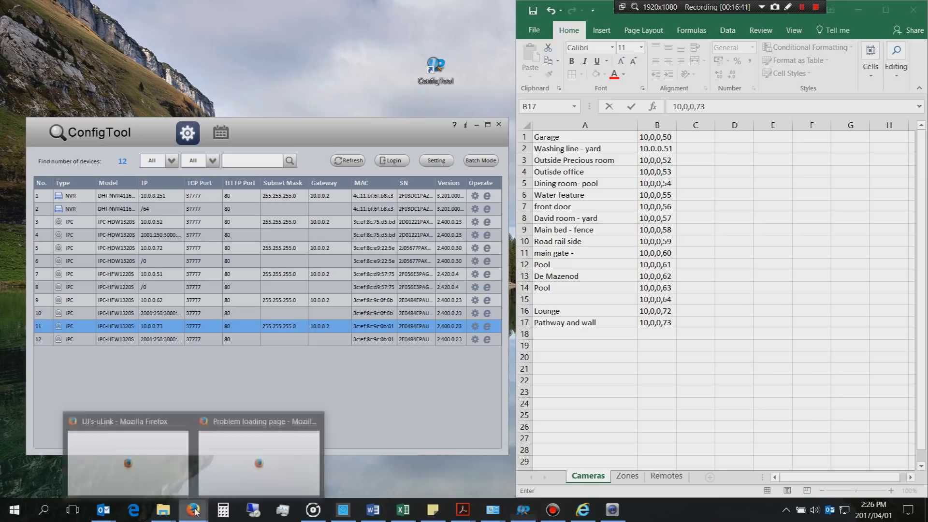
- Switch to the NVR's web interface in Internet Explorer and look through the found devices on the remote camera page
click(583, 510)
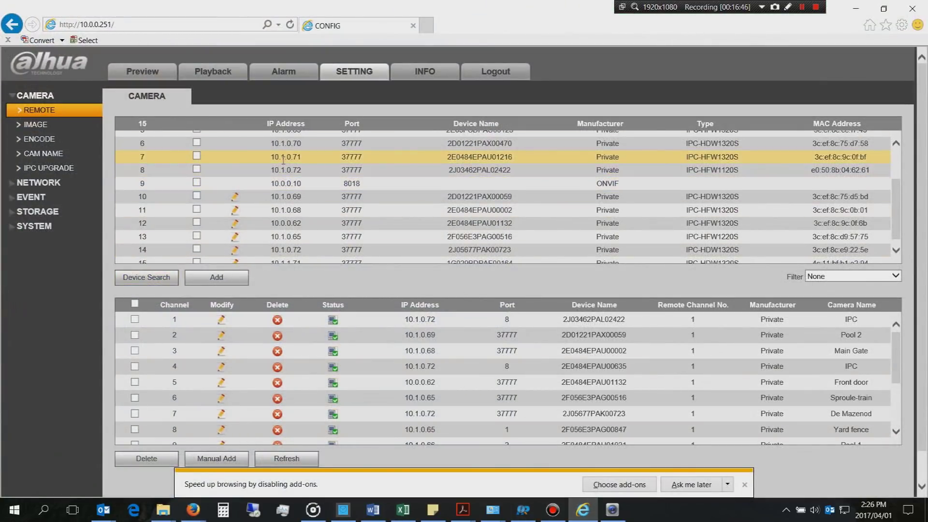
scroll(279, 163, up, 3)
scroll(279, 167, down, 5)
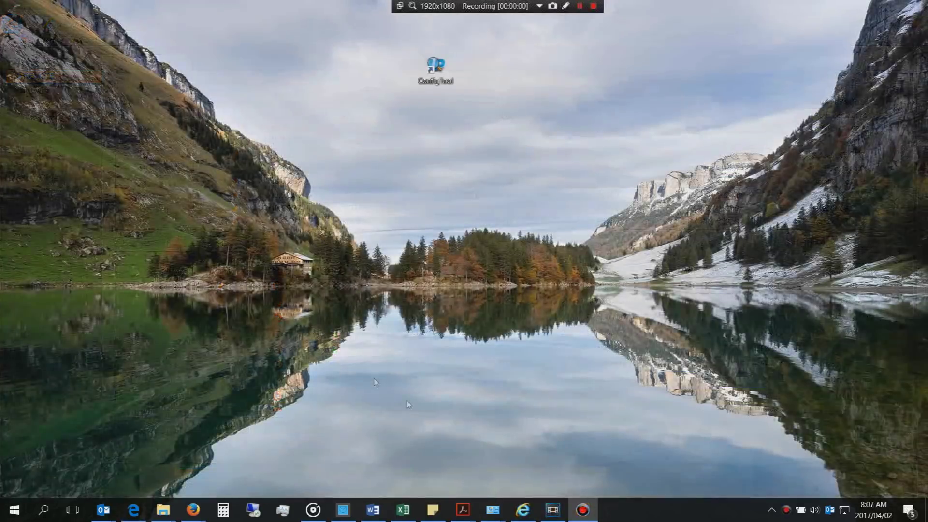
- Reopen the NVR's remote camera page in Internet Explorer and examine the IP address and port of each added camera
click(523, 509)
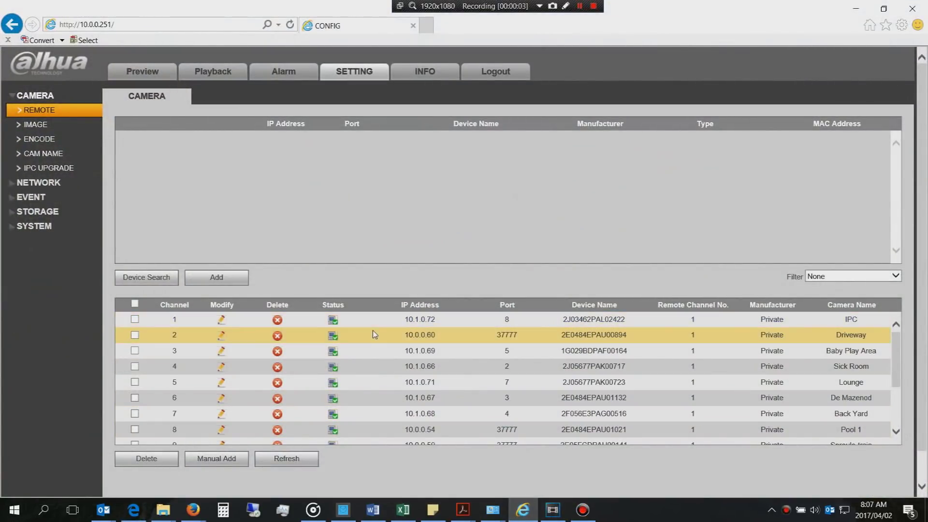
scroll(376, 338, down, 1)
scroll(376, 340, down, 5)
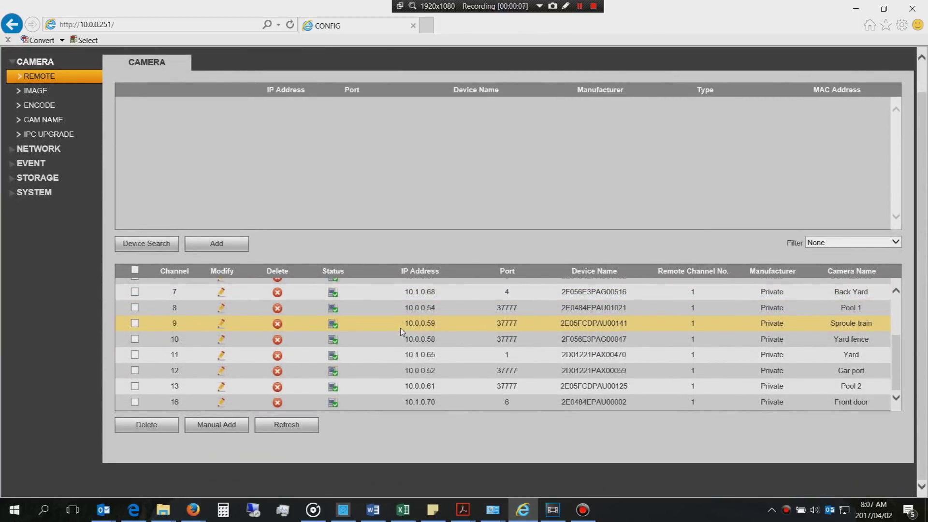
scroll(413, 333, up, 1)
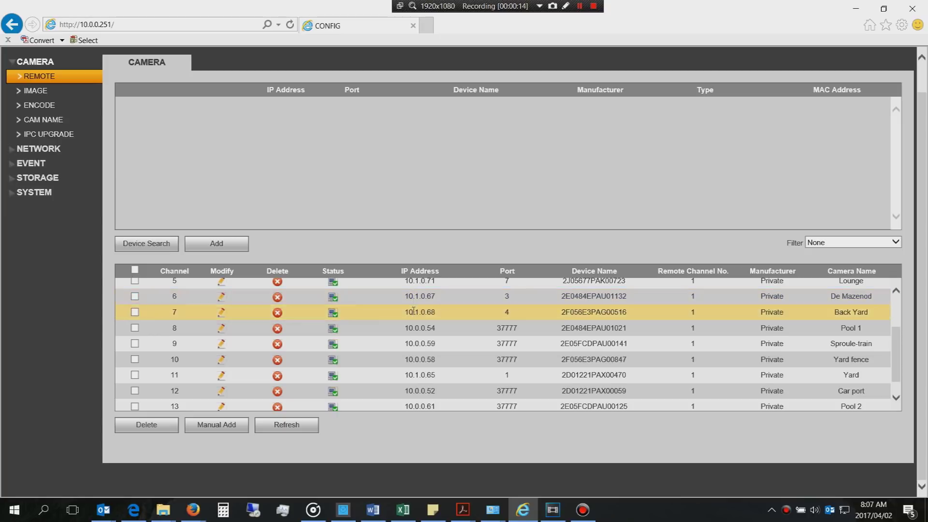
scroll(415, 312, up, 1)
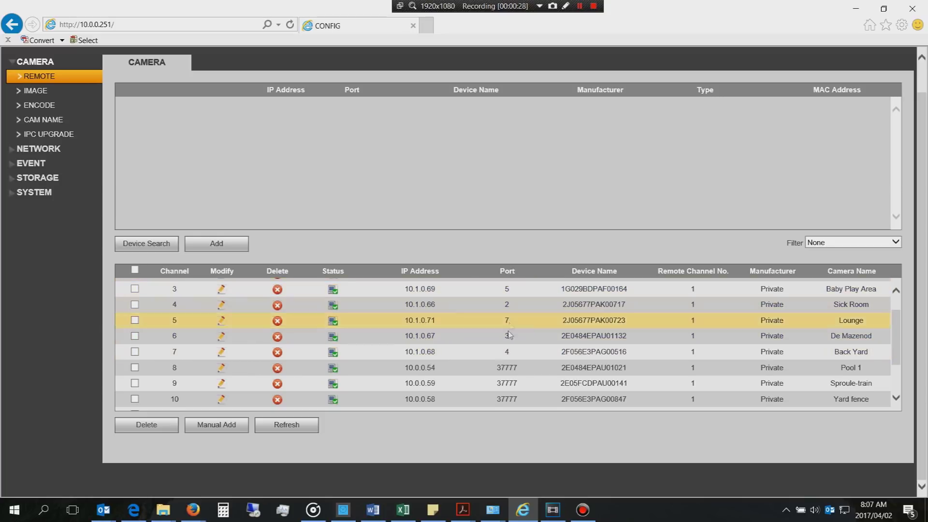
scroll(507, 328, down, 2)
scroll(508, 352, up, 3)
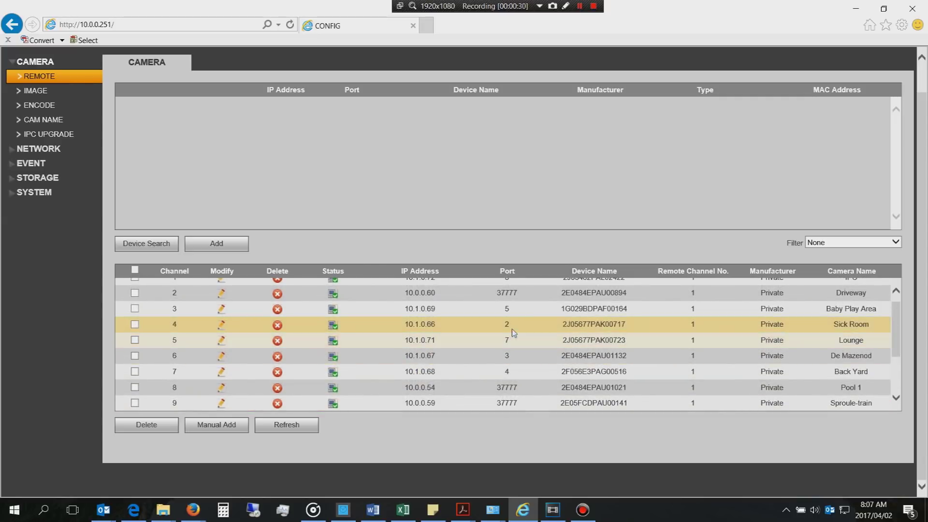
scroll(514, 328, up, 1)
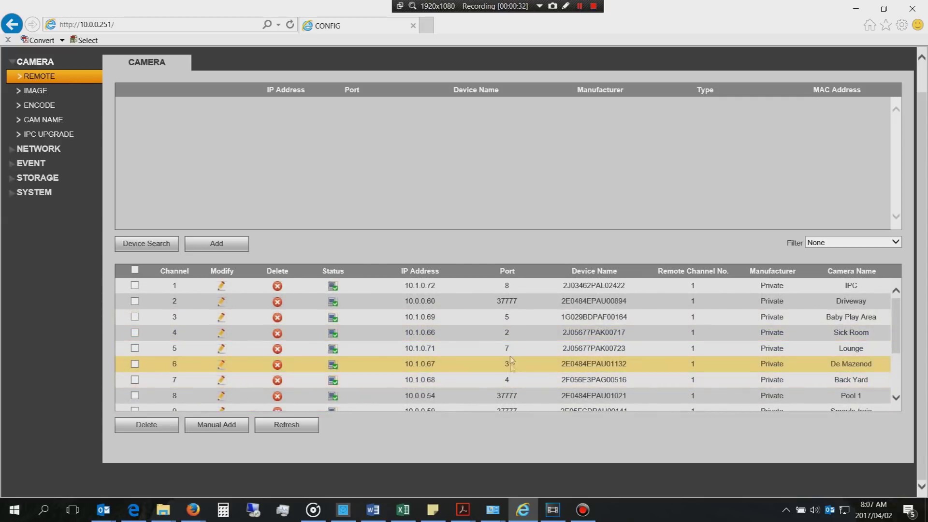
scroll(502, 357, down, 2)
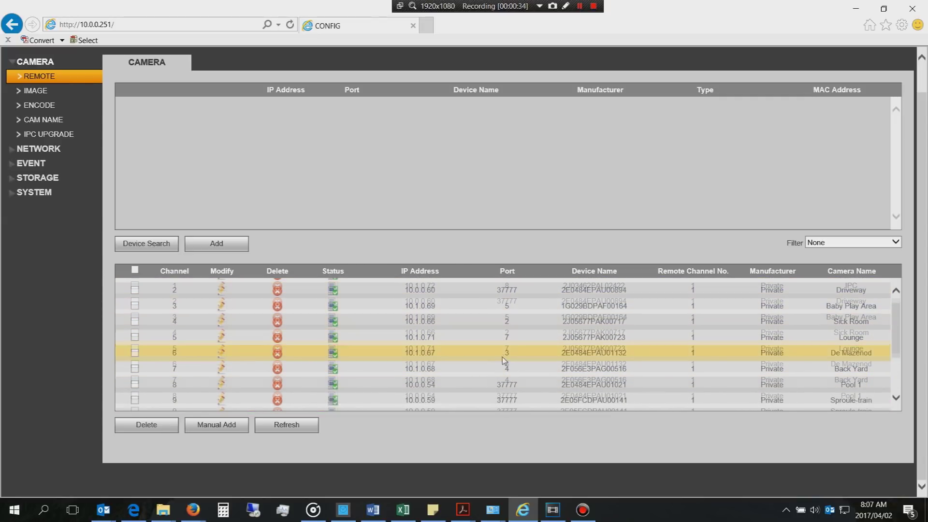
scroll(509, 403, down, 1)
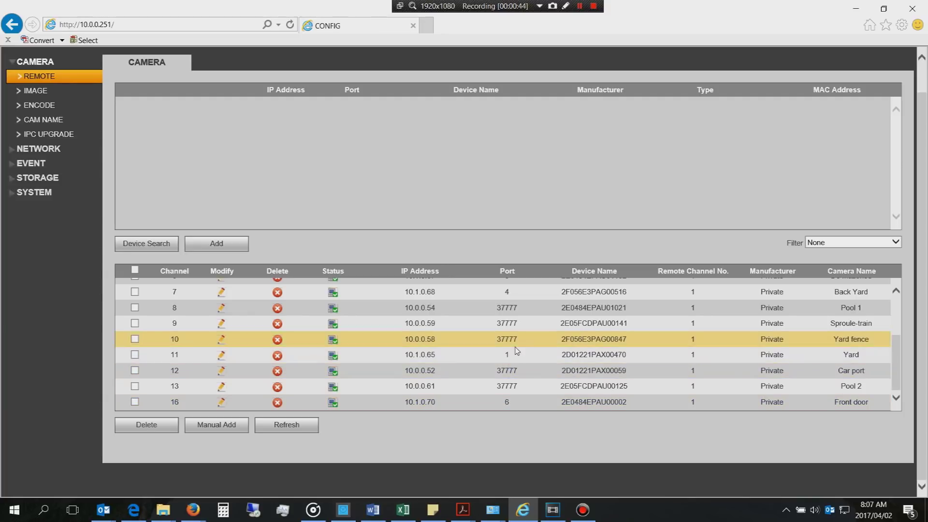
scroll(515, 319, up, 1)
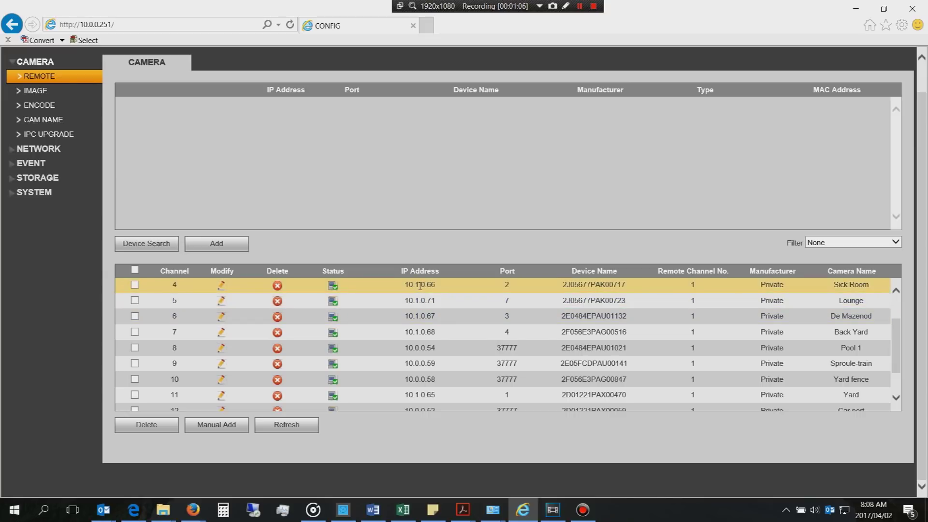
- Check the NVR's own web address against the IP addresses and ports of the added cameras
click(125, 23)
click(125, 24)
click(108, 23)
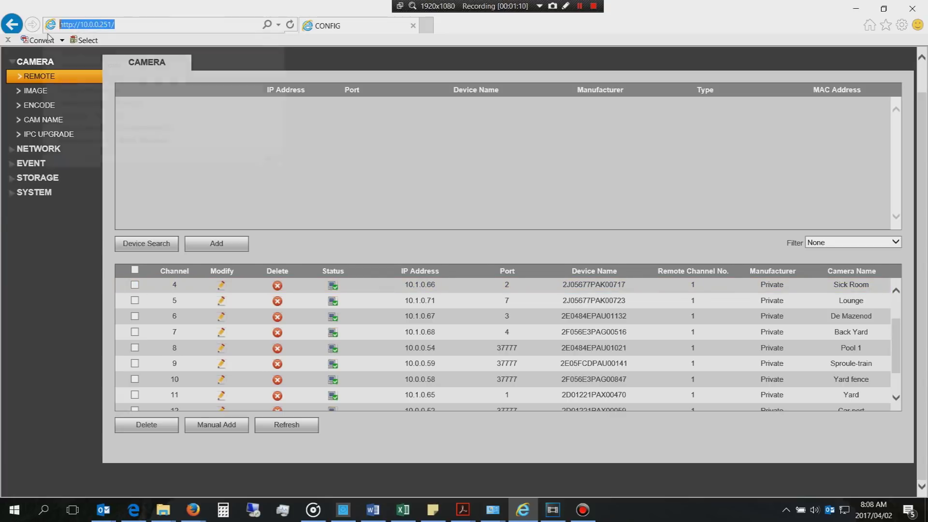
click(382, 207)
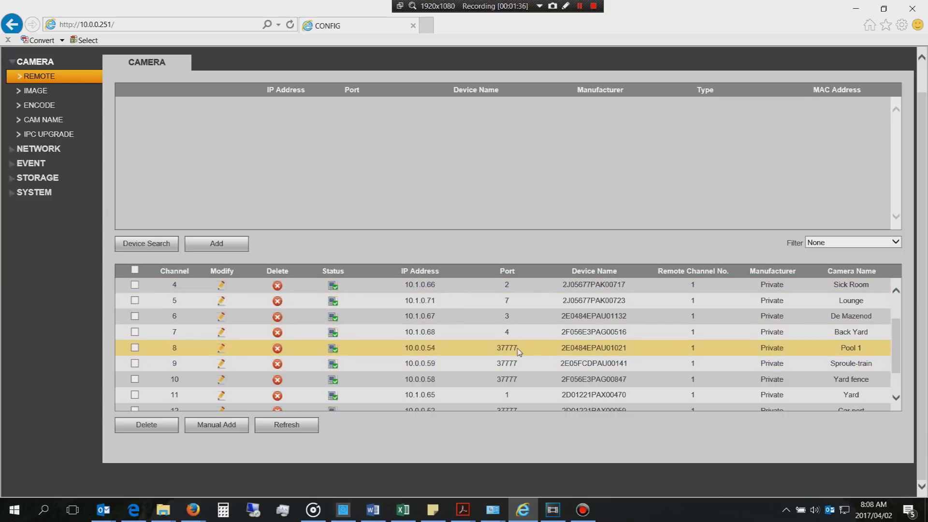
scroll(498, 352, down, 1)
scroll(510, 402, down, 1)
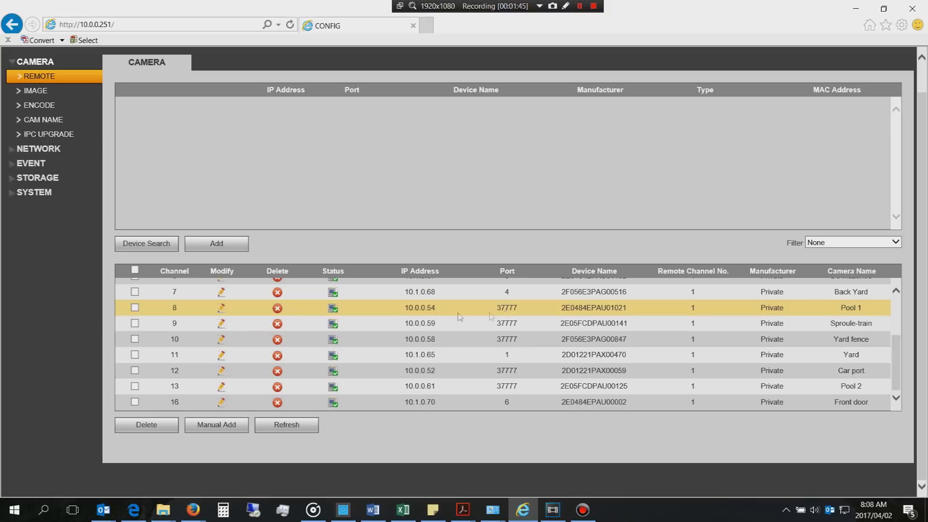
- Search for devices on the network, and select all added cameras and delete them from the NVR
click(134, 247)
scroll(377, 216, down, 5)
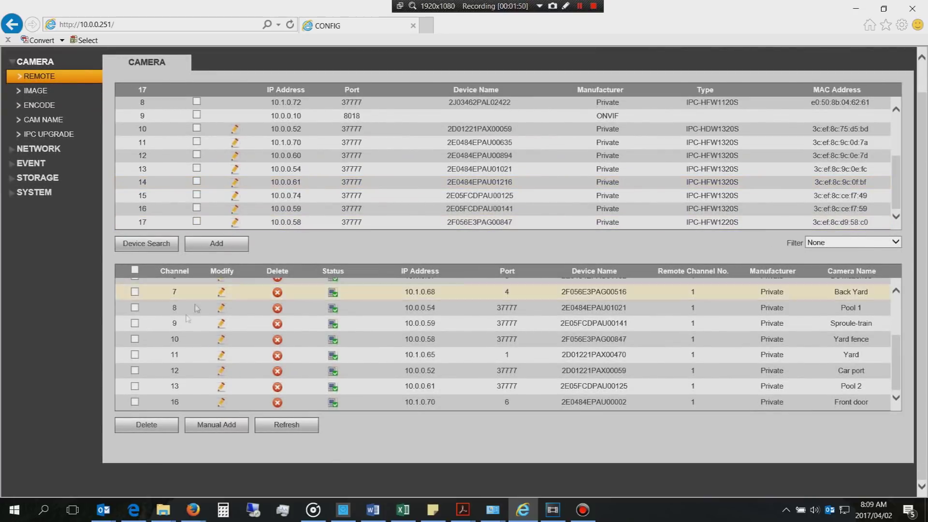
scroll(217, 321, up, 3)
click(135, 270)
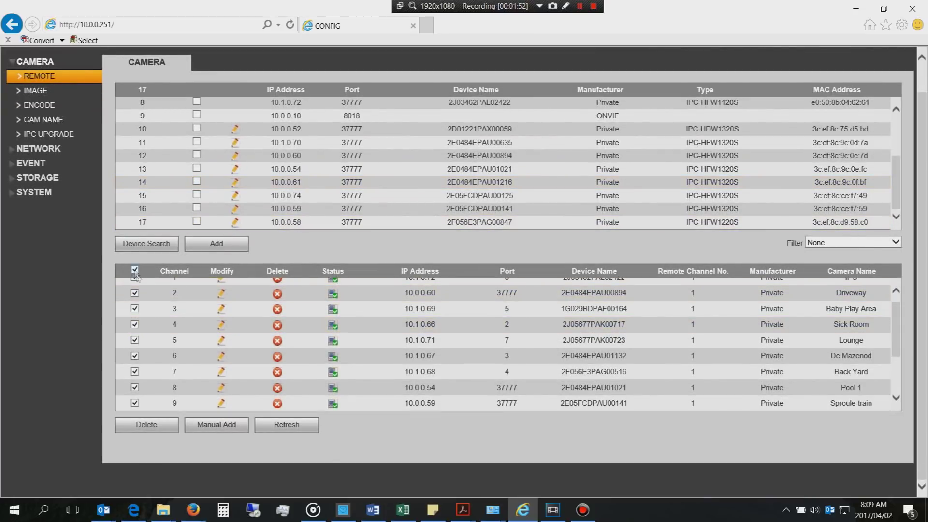
click(140, 424)
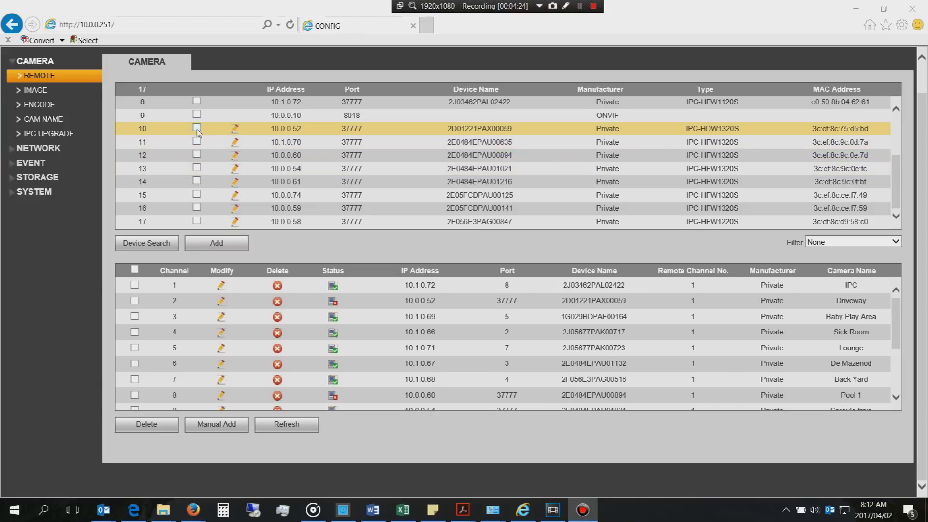
- Mark the found cameras at 10.0.0.52 and 10.1.0.70 for adding to the NVR
click(196, 128)
click(196, 141)
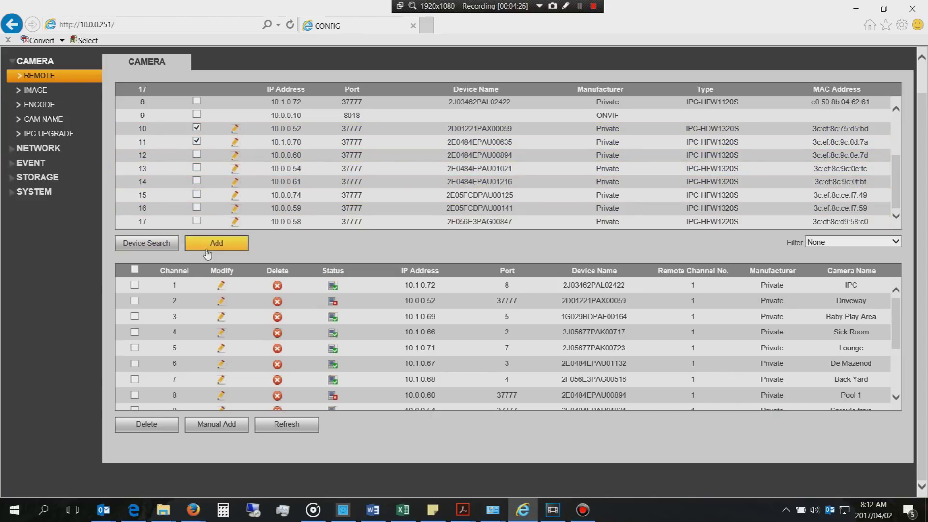
- Examine the channel, connection status, IP address and camera name of every re-added camera in the NVR's list
scroll(314, 377, down, 3)
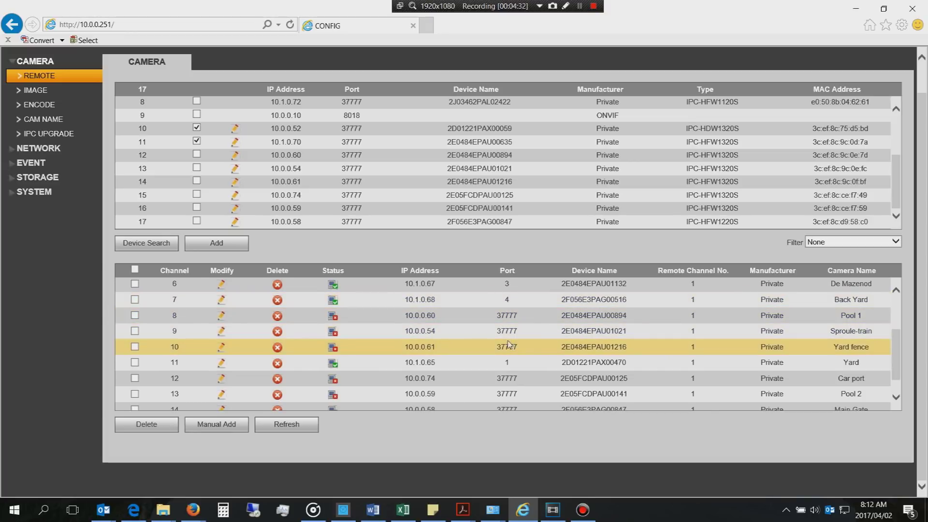
scroll(510, 382, down, 1)
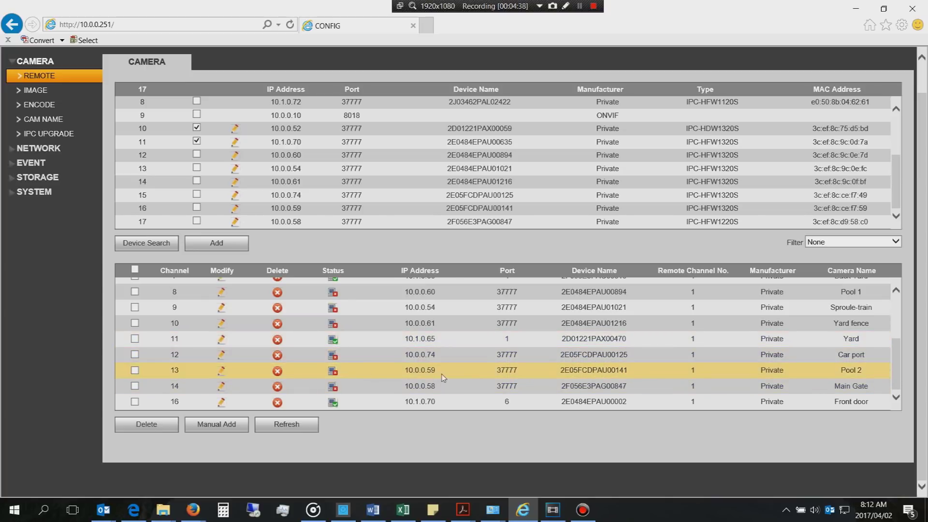
scroll(346, 383, up, 3)
scroll(457, 383, down, 3)
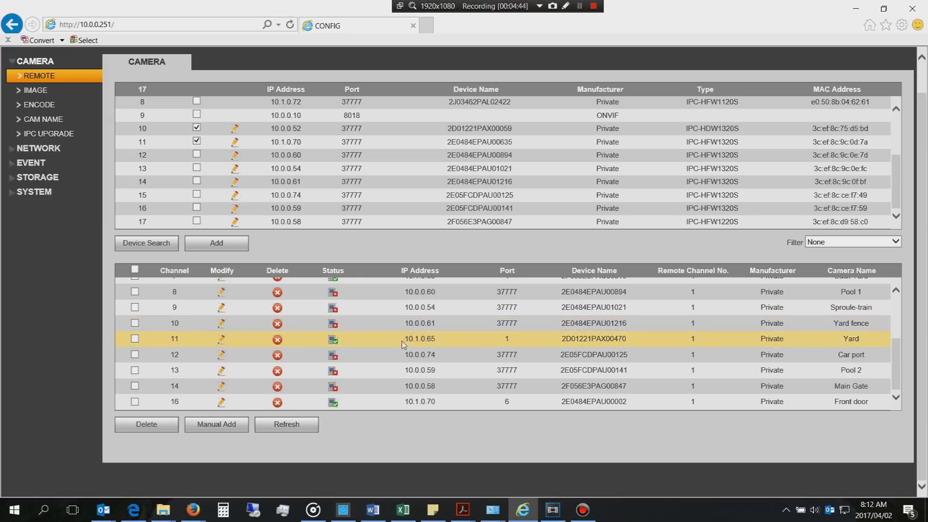
scroll(389, 332, up, 5)
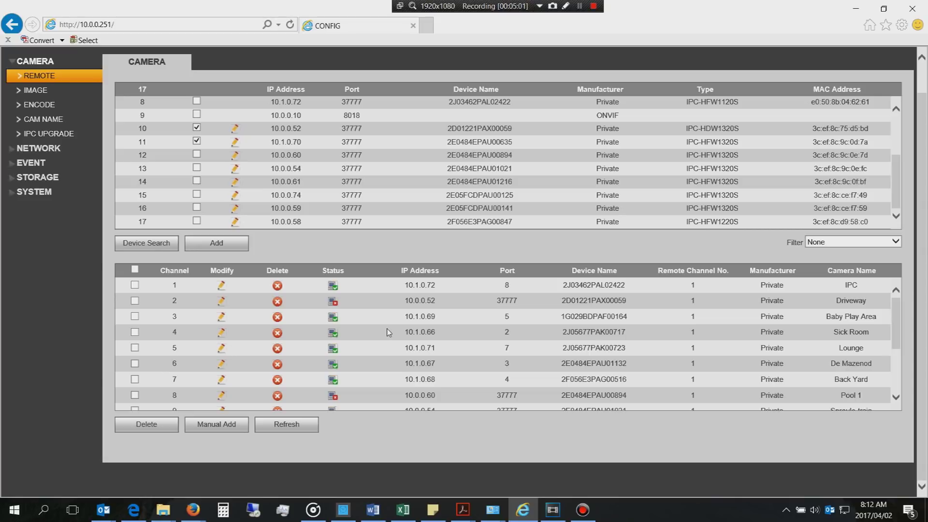
scroll(387, 332, down, 5)
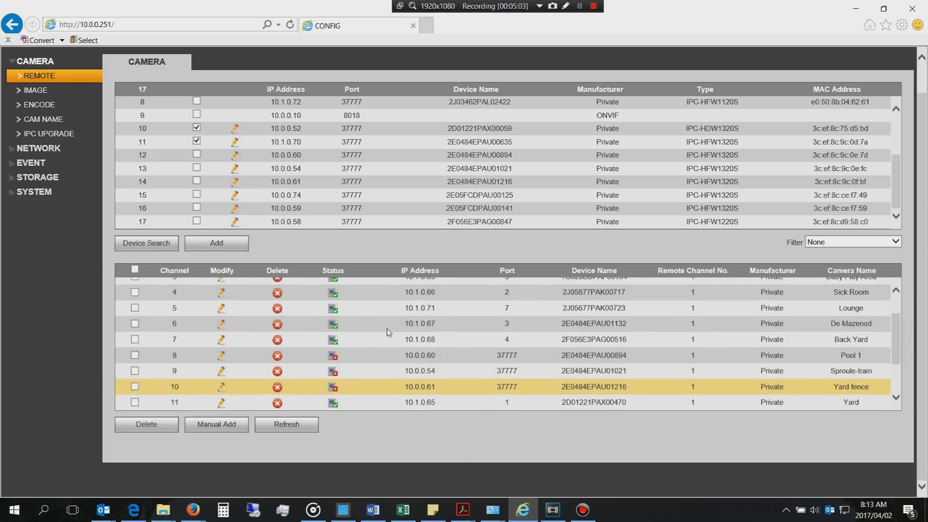
scroll(386, 332, up, 5)
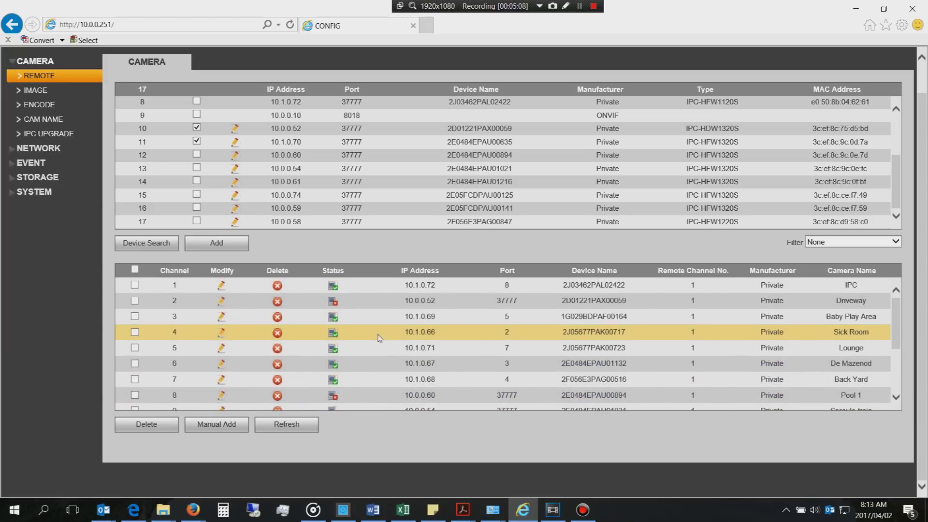
scroll(370, 338, up, 1)
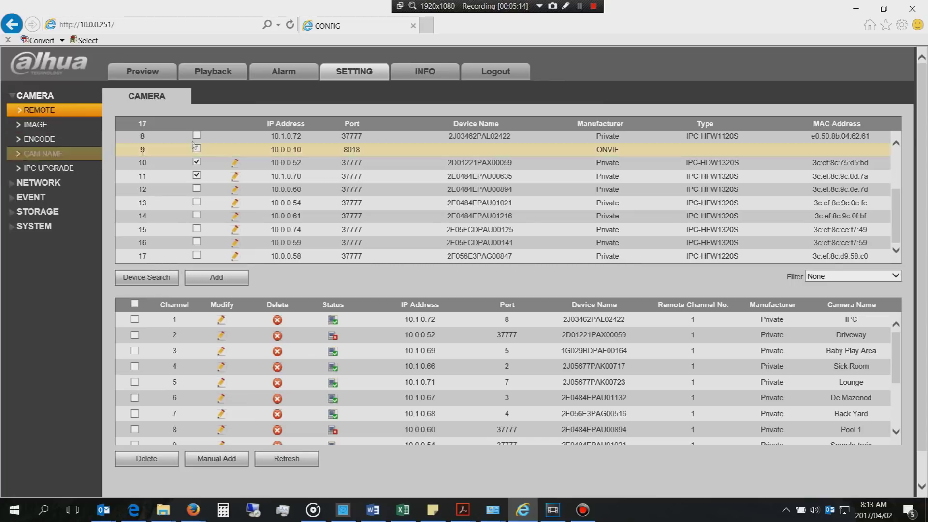
scroll(175, 366, down, 2)
scroll(175, 365, up, 2)
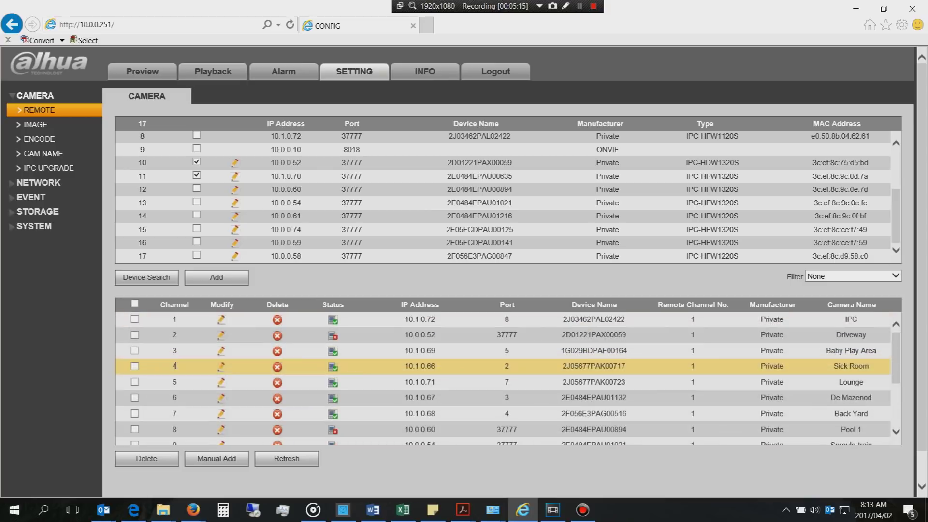